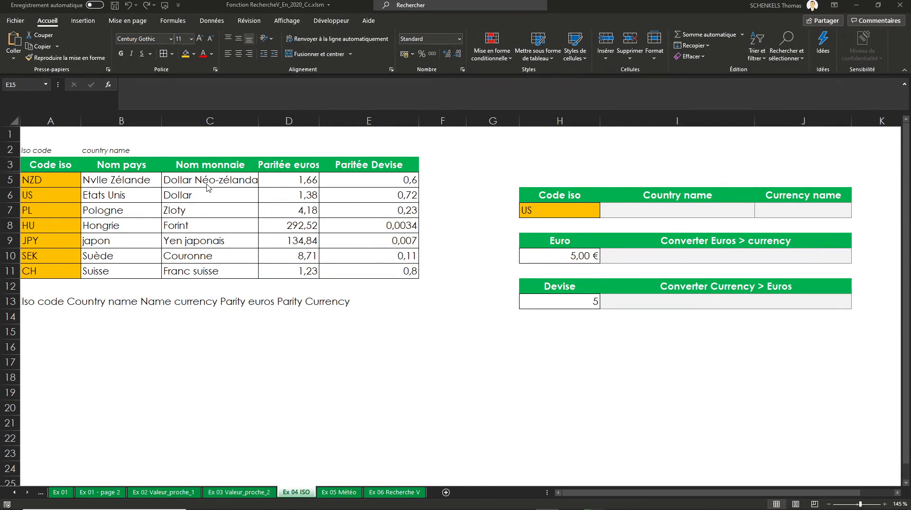
Review the ISO code column in A3:A11 and the list of codes available in cell H7.
left_click_drag(50, 165, 58, 270)
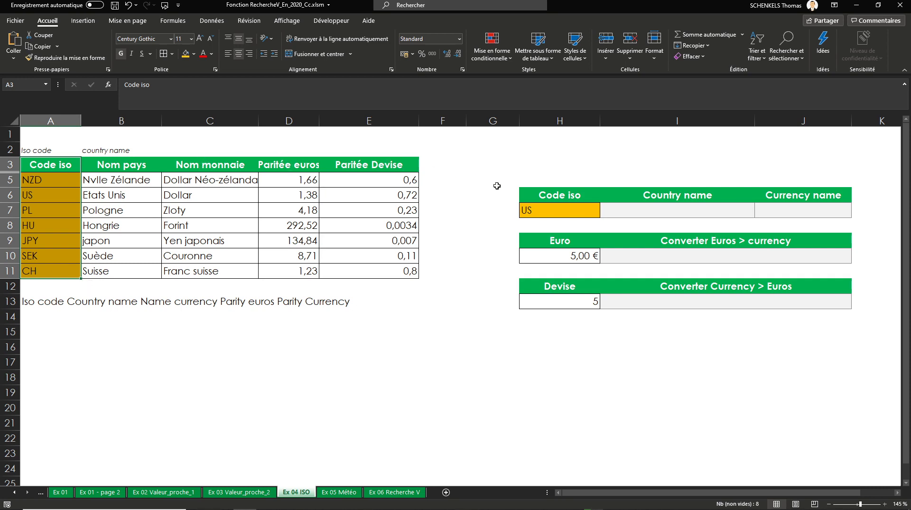
left_click(579, 215)
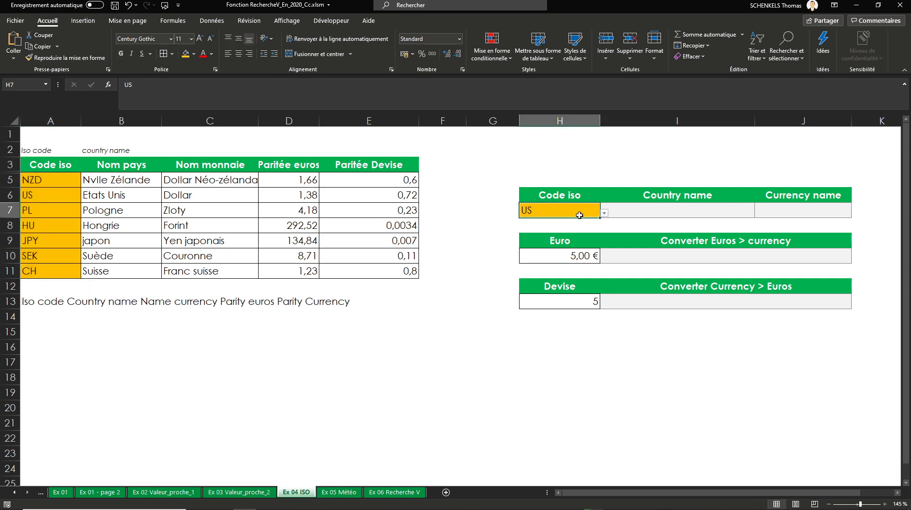
left_click(606, 214)
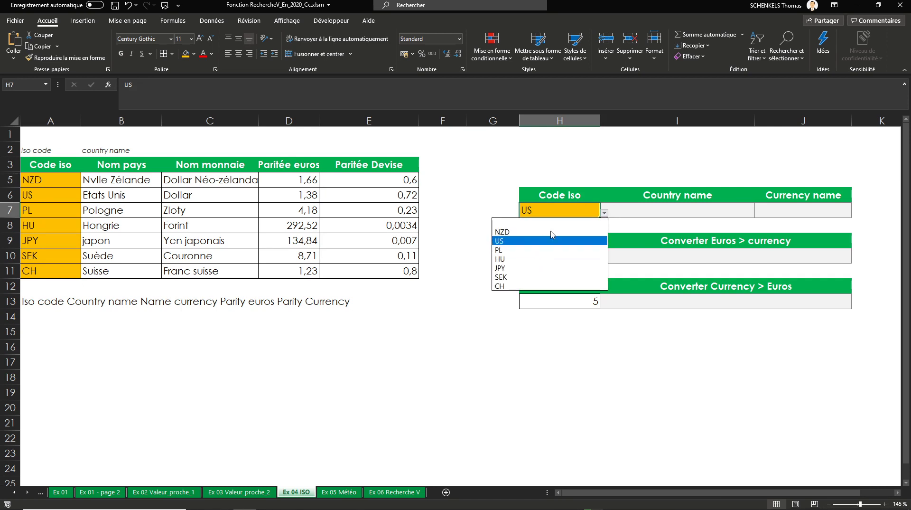
left_click(638, 209)
Enter =RECHERCHEV(H7;A3:E11;2;0) in I7 to look up the country name for the chosen ISO code.
left_click(647, 211)
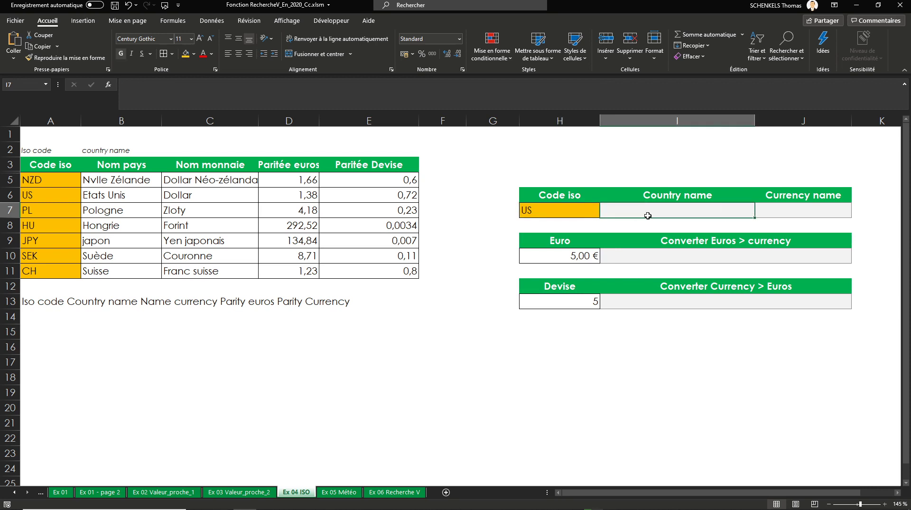
type("=rech")
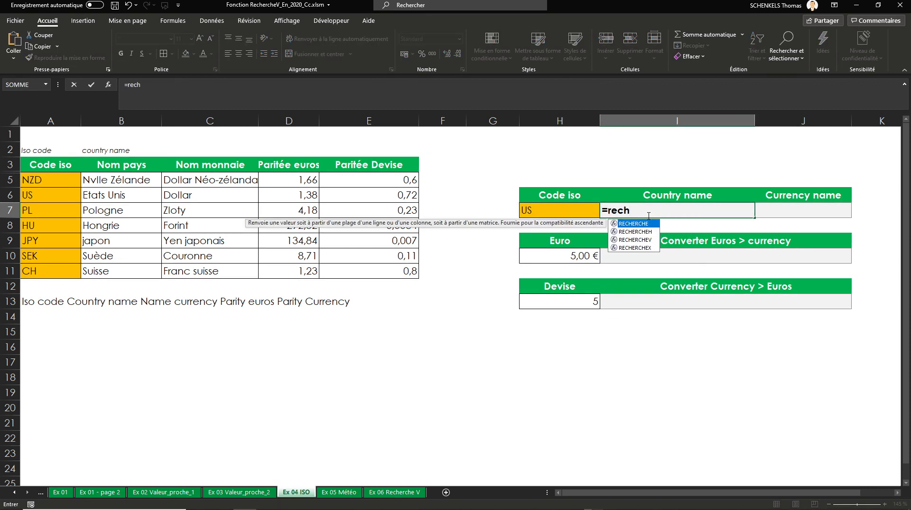
key("Down")
key("Down")
key("Tab")
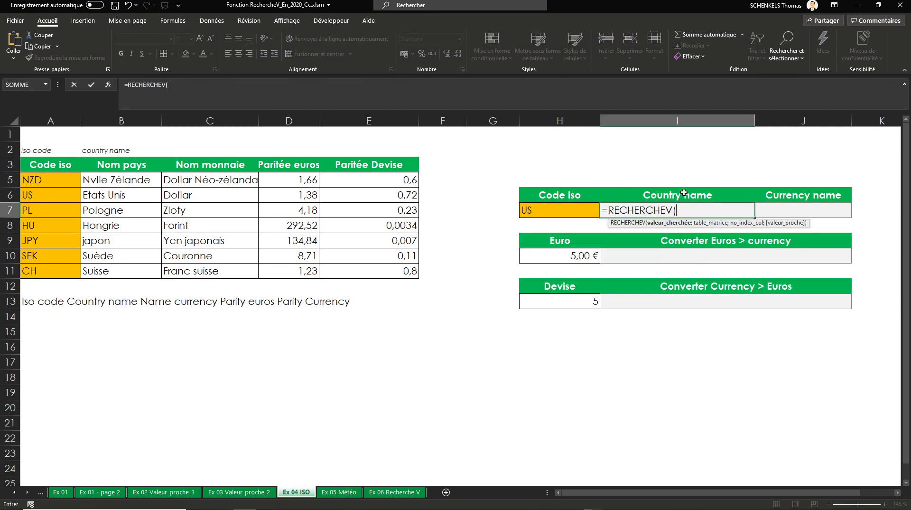
left_click(555, 211)
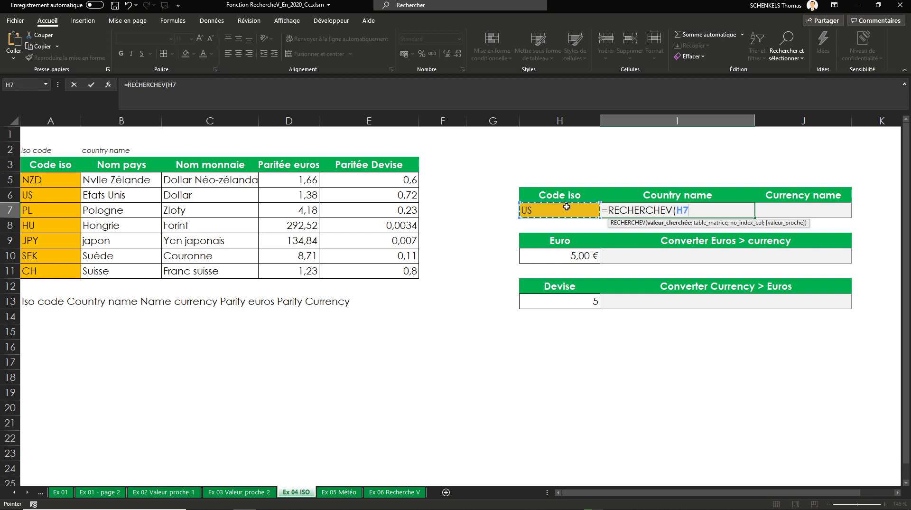
type(";")
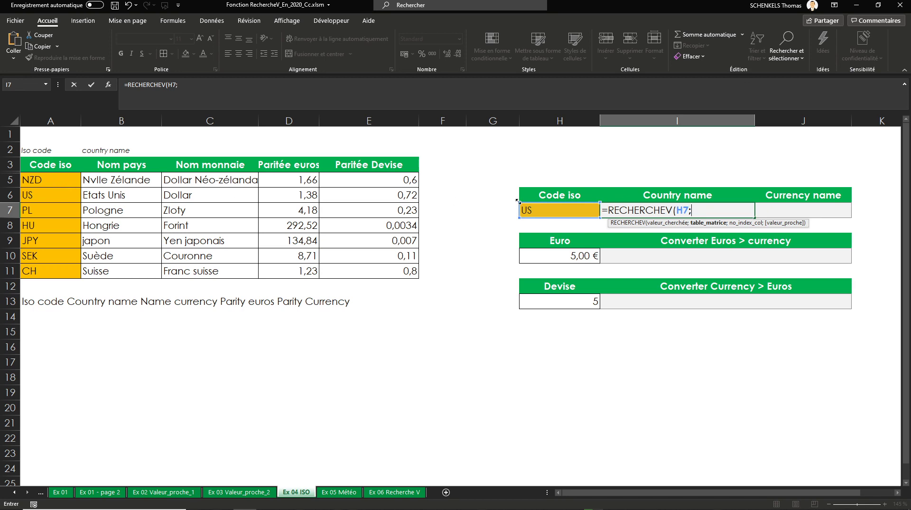
left_click_drag(39, 166, 387, 266)
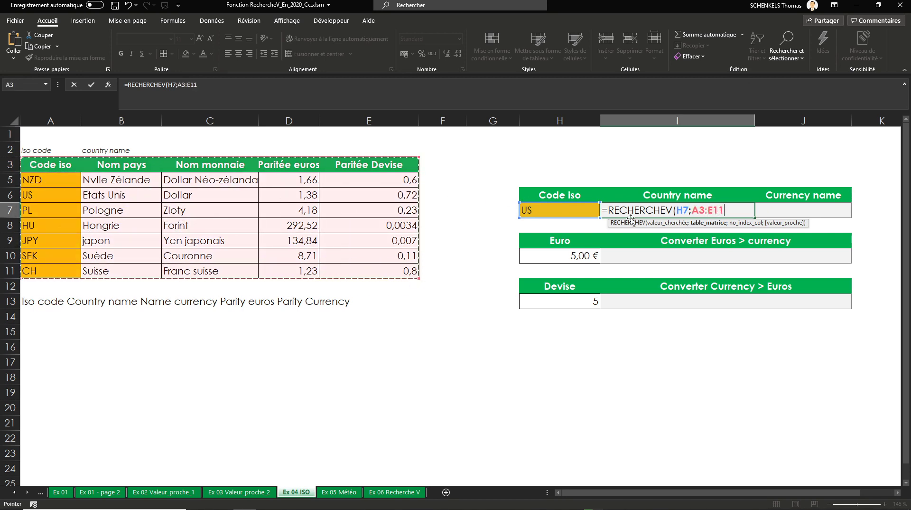
type(";")
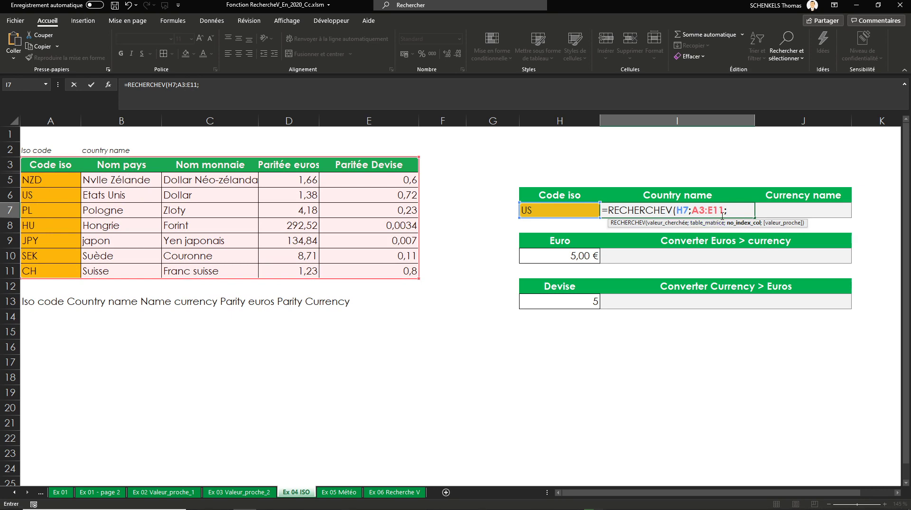
type(";")
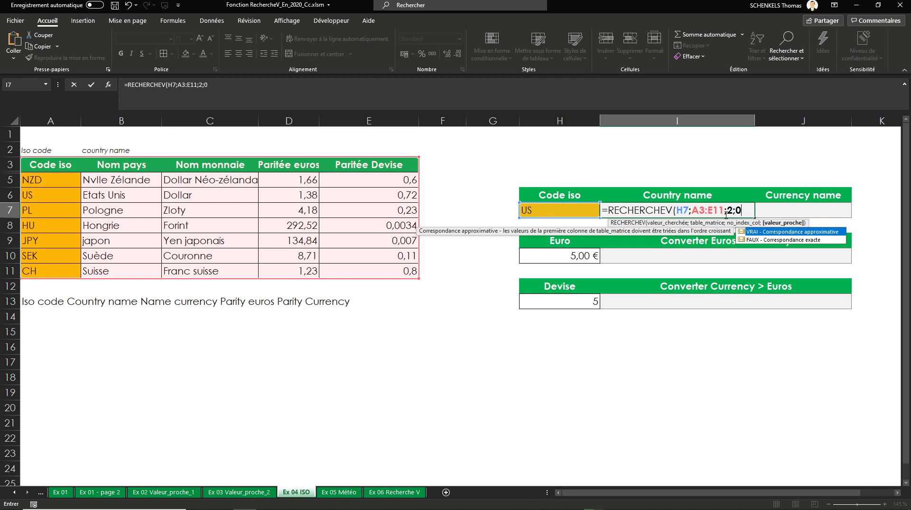
type("0)")
key("ctrl+Return")
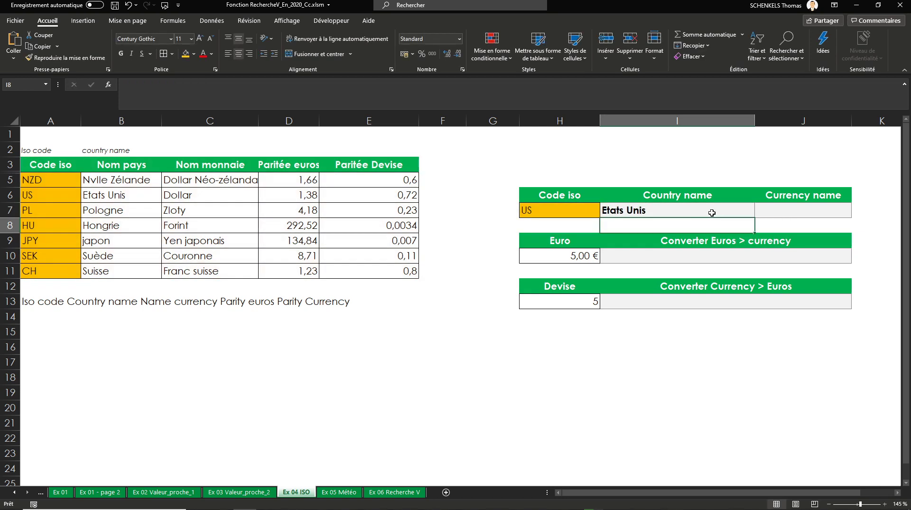
Test the country name lookup by setting the ISO code in H7 to PL and SEK in turn.
left_click(555, 209)
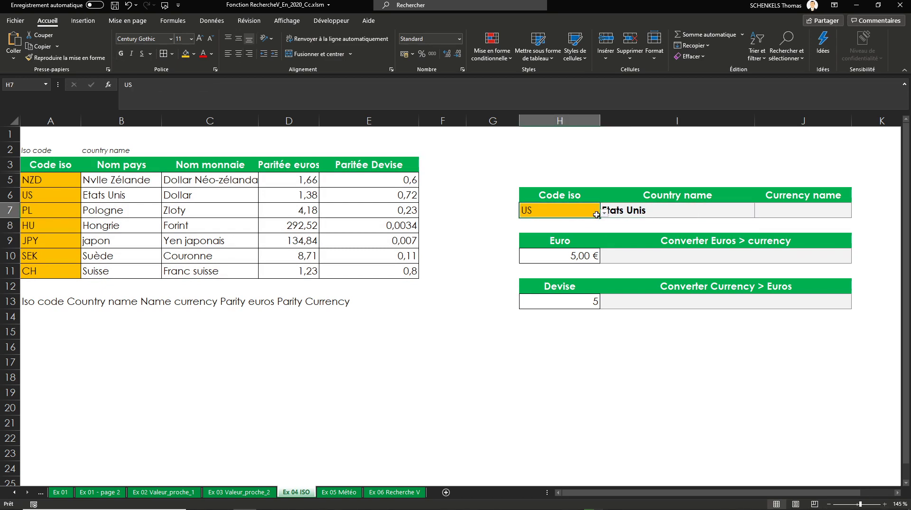
left_click(604, 215)
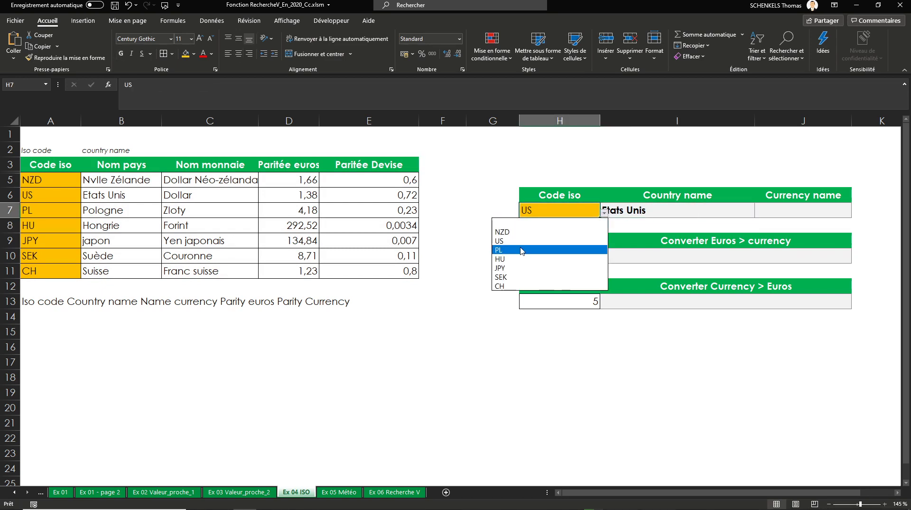
left_click(527, 250)
left_click(603, 215)
left_click(523, 277)
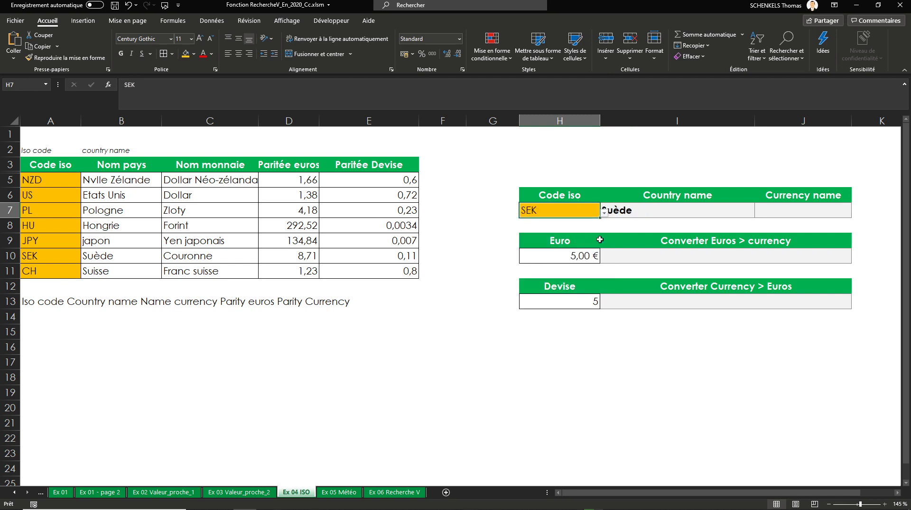
Centre the country name in I7 and set the ISO code in H7 to CH.
left_click(651, 216)
left_click(238, 54)
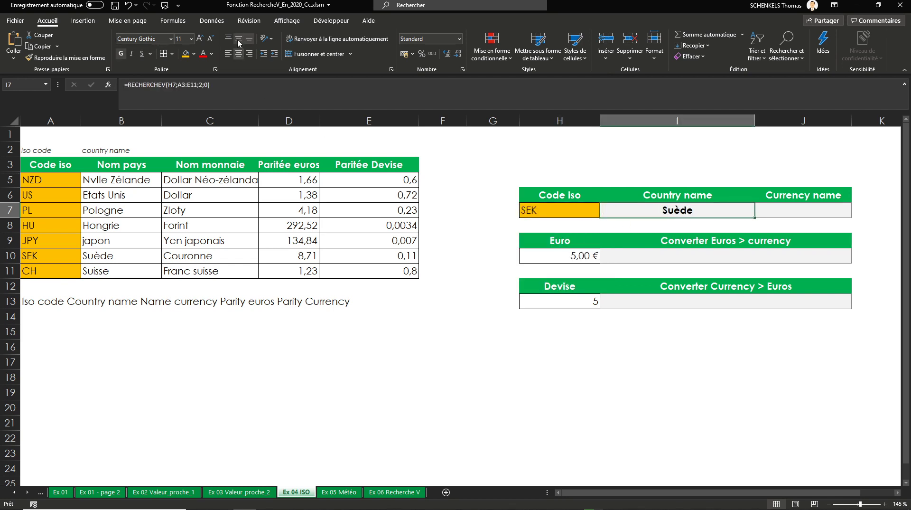
left_click(582, 211)
left_click(605, 213)
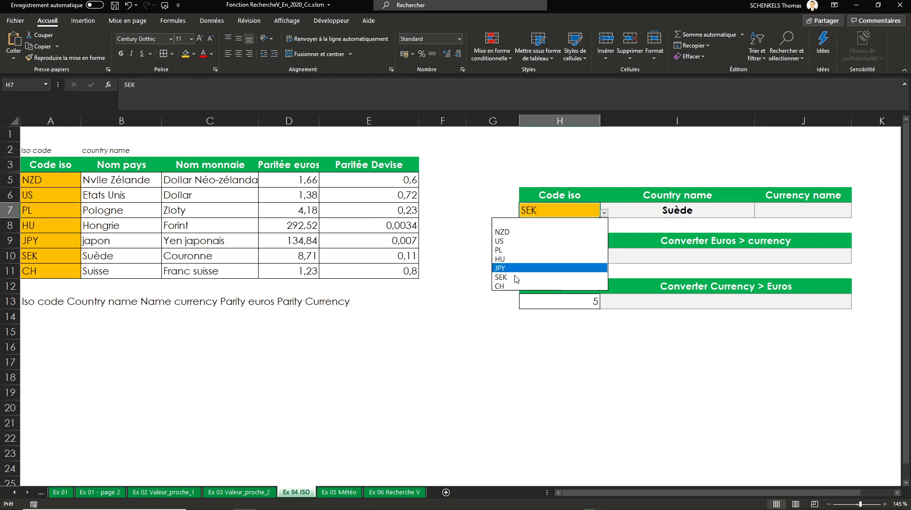
left_click(522, 277)
left_click(604, 213)
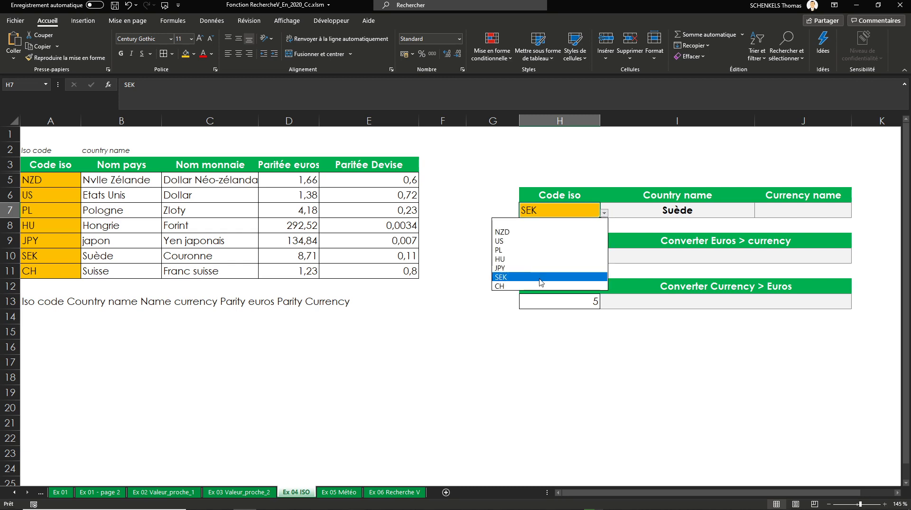
left_click(527, 287)
Copy the country name formula from I7 into the currency name cell J7 and check the copied formula's references.
left_click(789, 209)
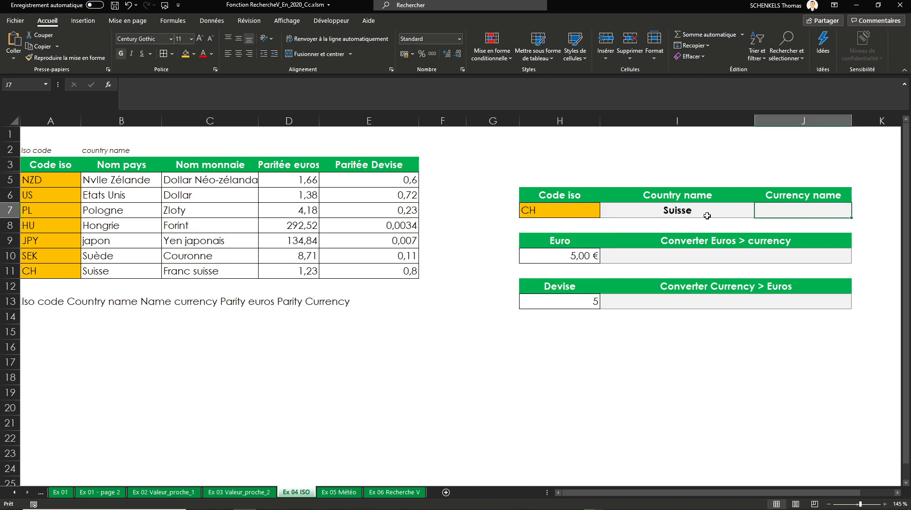
left_click(708, 215)
double_click(685, 210)
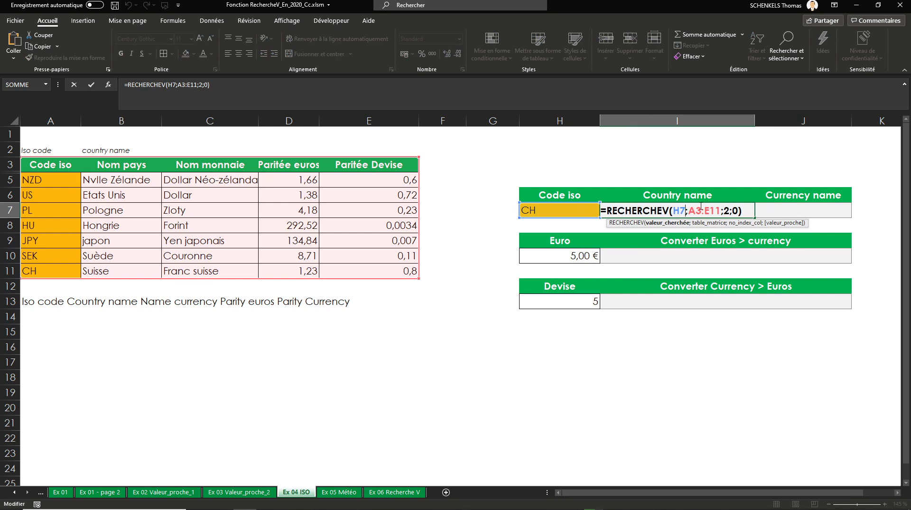
key("Return")
left_click(750, 214)
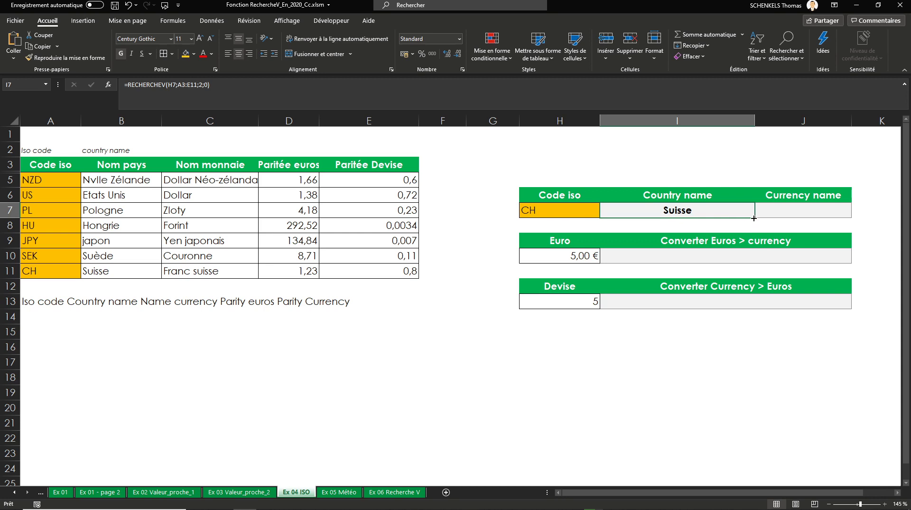
left_click_drag(755, 218, 840, 216)
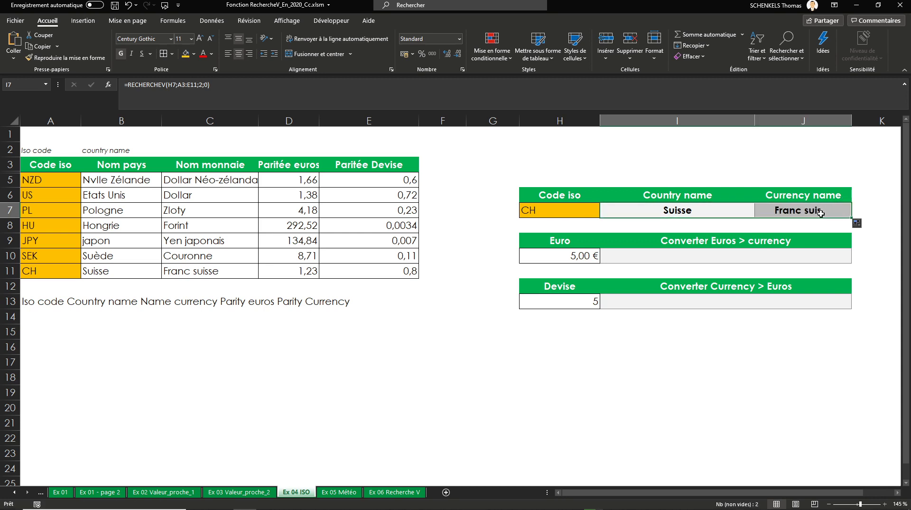
double_click(815, 209)
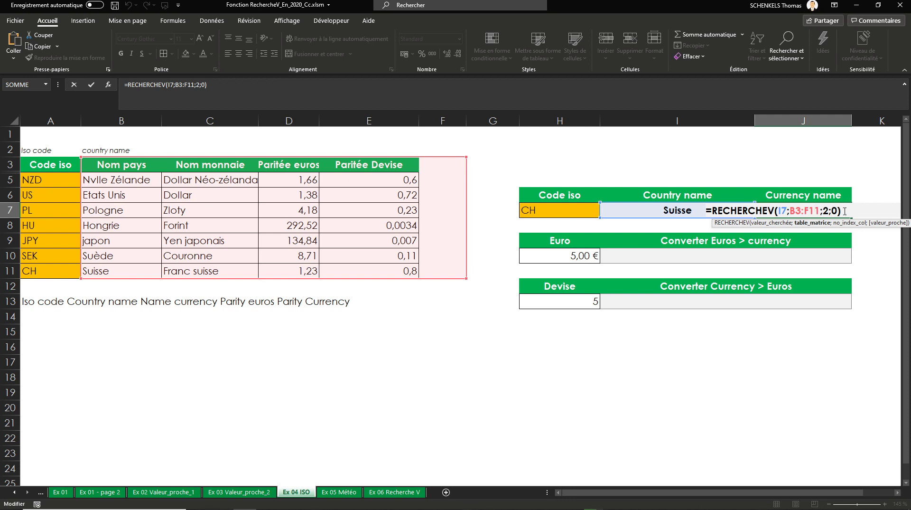
key("Return")
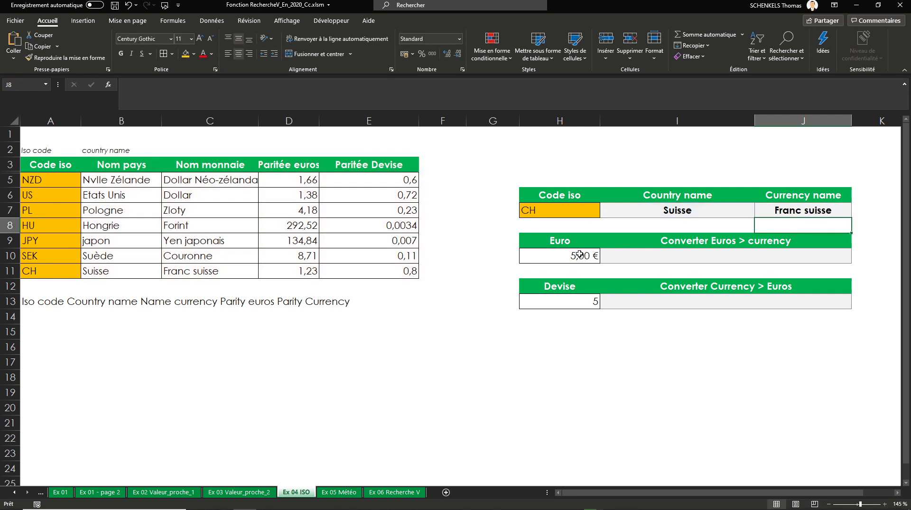
Begin a RECHERCHEV formula in I10 that looks up H7 in A3:E11 with column 4 and match argument 0.
left_click(646, 259)
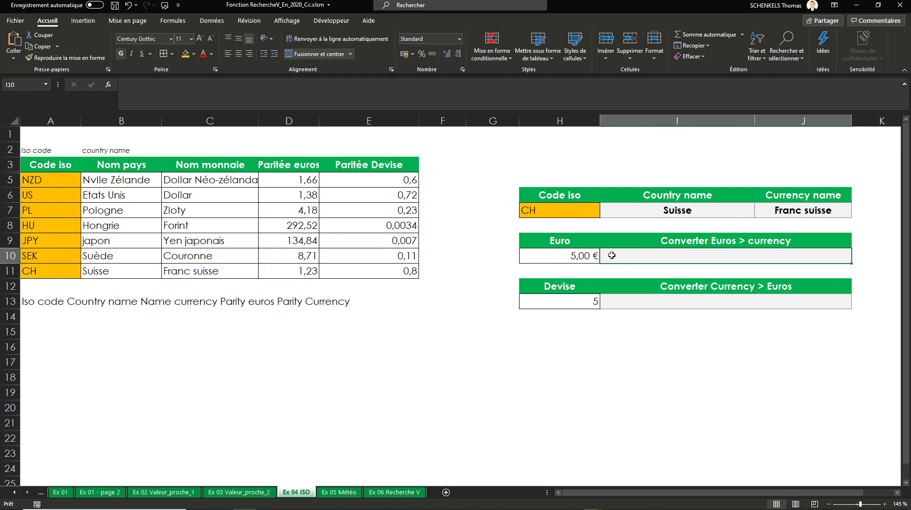
left_click(591, 257)
left_click(641, 257)
type("=rech")
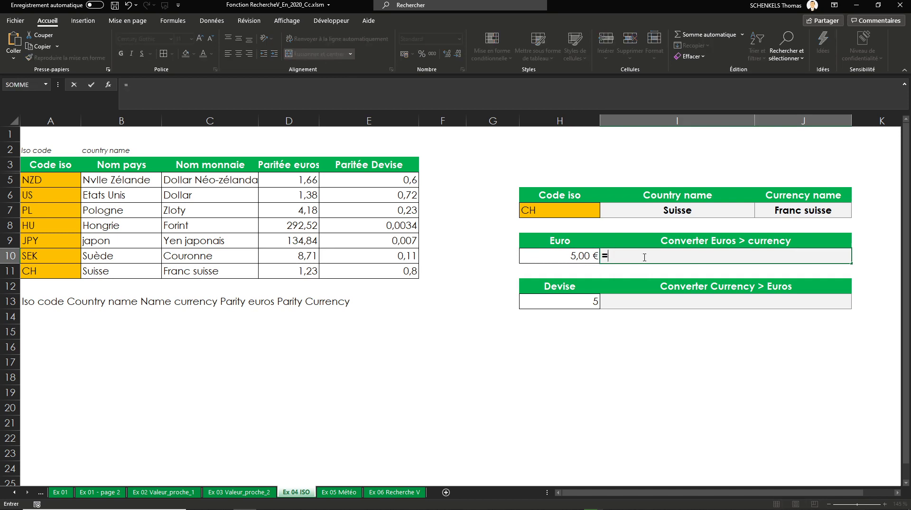
key("Down")
key("Down")
key("Tab")
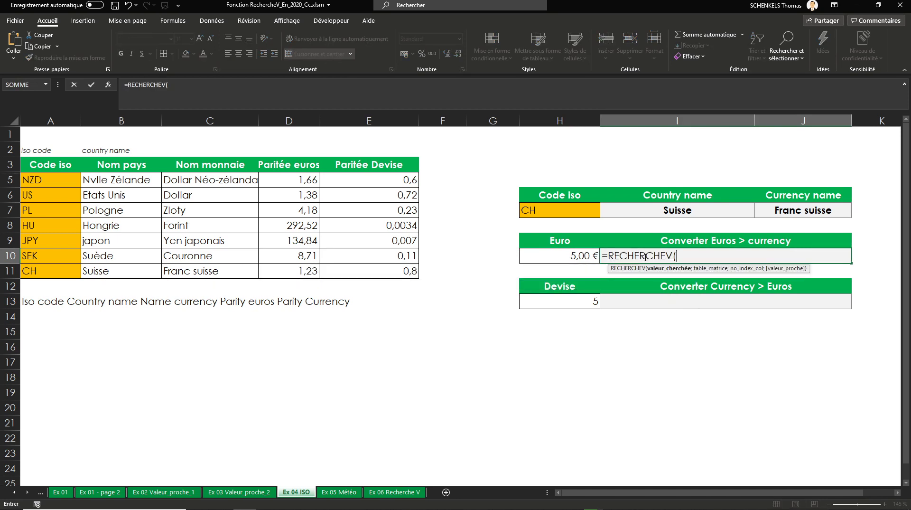
left_click(552, 212)
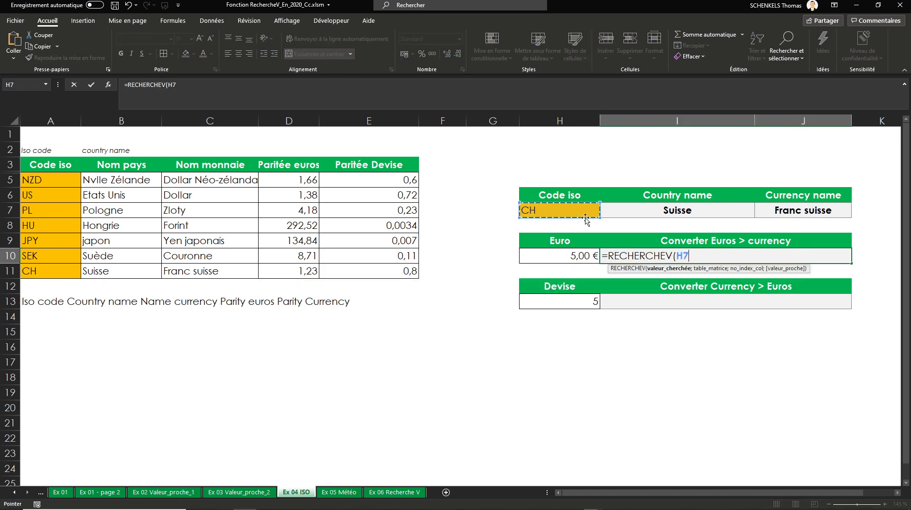
type(";")
left_click_drag(42, 164, 403, 275)
type(";")
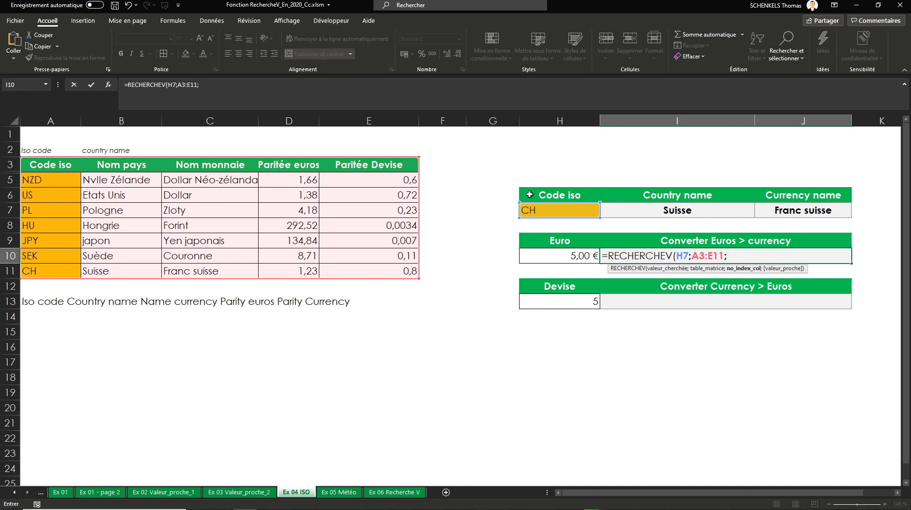
type("4;0")
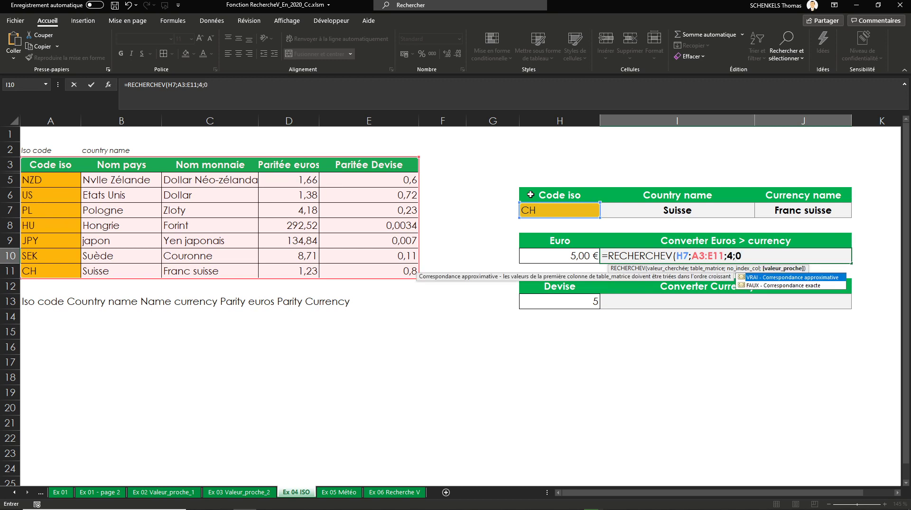
Complete the I10 formula by multiplying the lookup by the euro amount in H10 and appending the currency name from J7 with &.
type(")*")
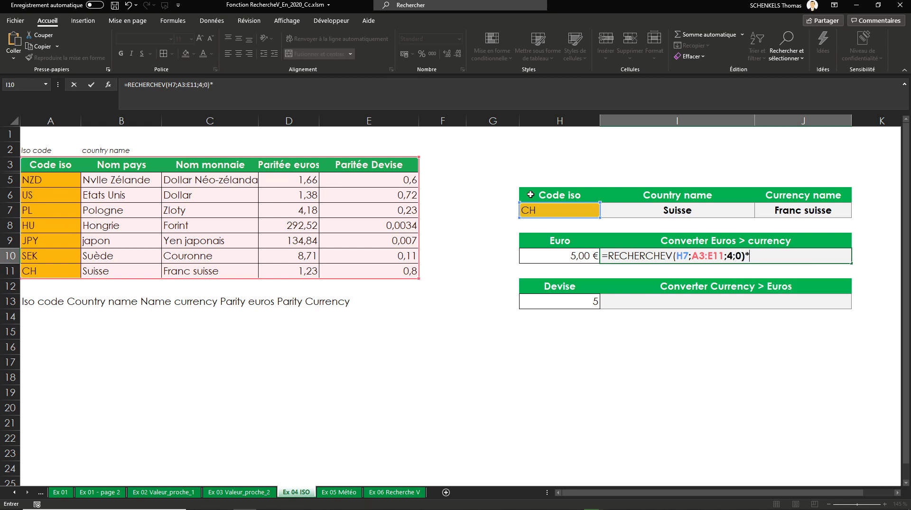
left_click(564, 255)
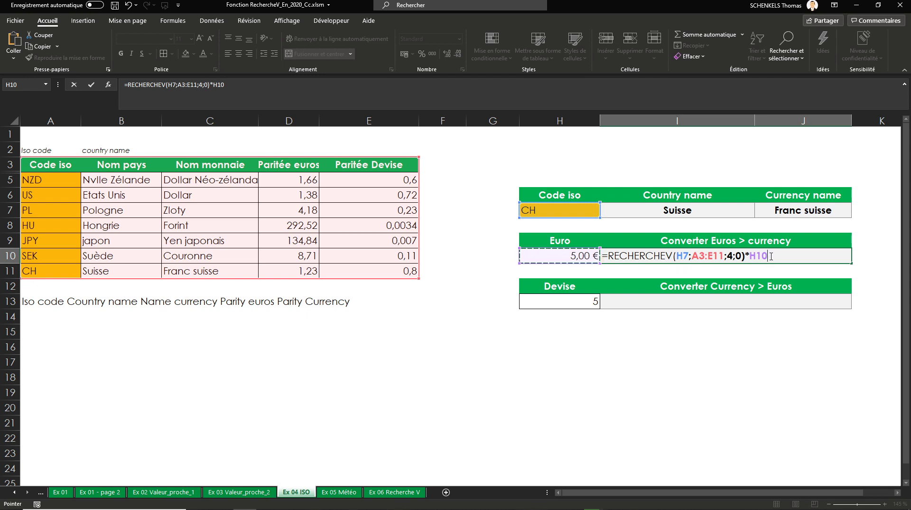
type("&")
left_click(794, 212)
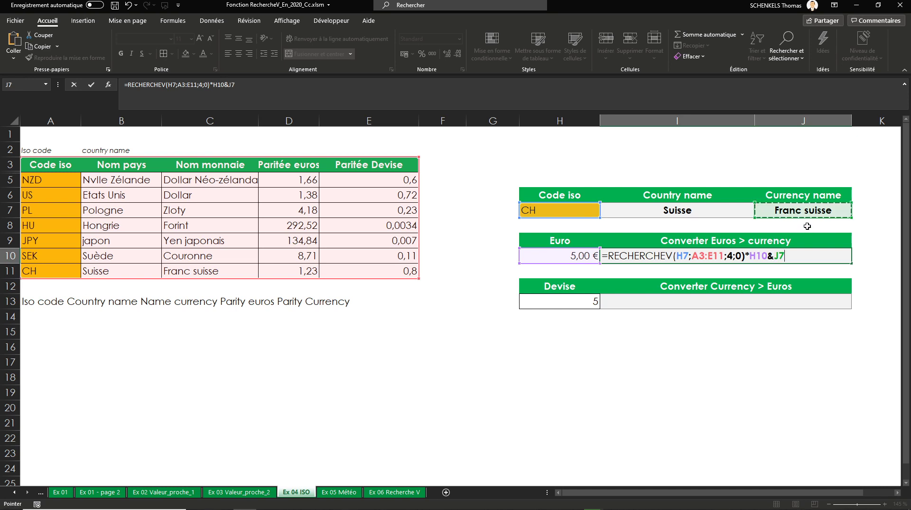
key("Return")
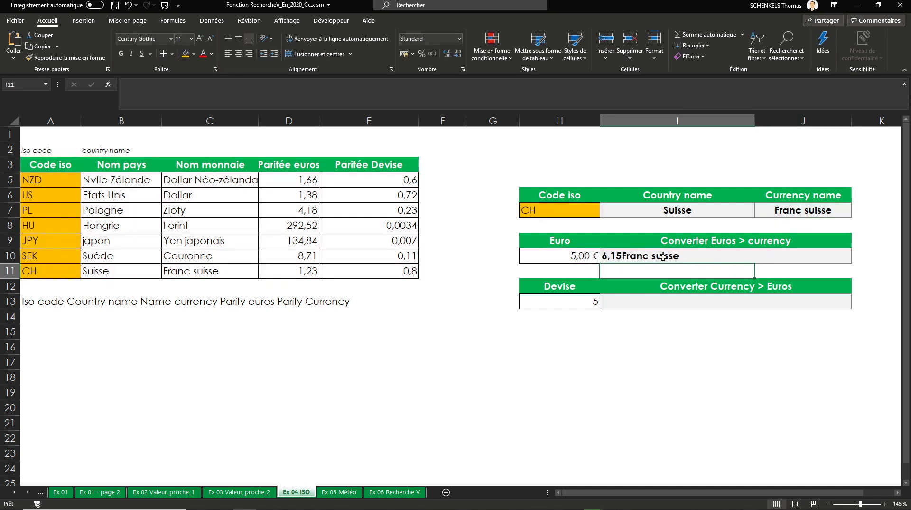
left_click(622, 255)
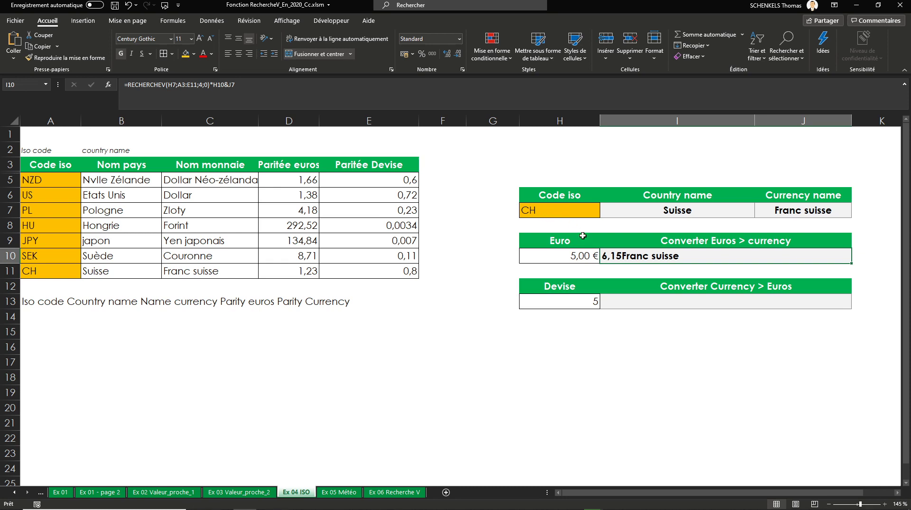
Insert a space string " " with & between the converted amount and the currency name in the I10 formula.
double_click(626, 256)
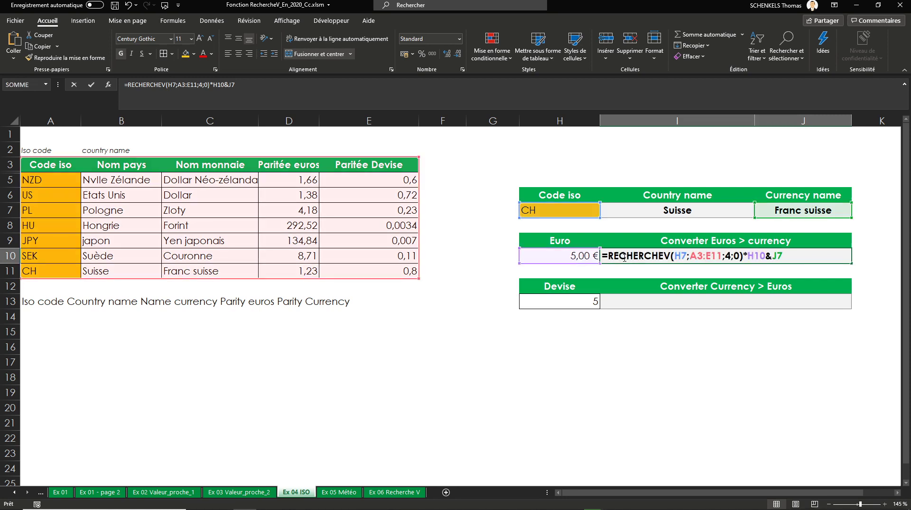
left_click(774, 257)
type("\" \"")
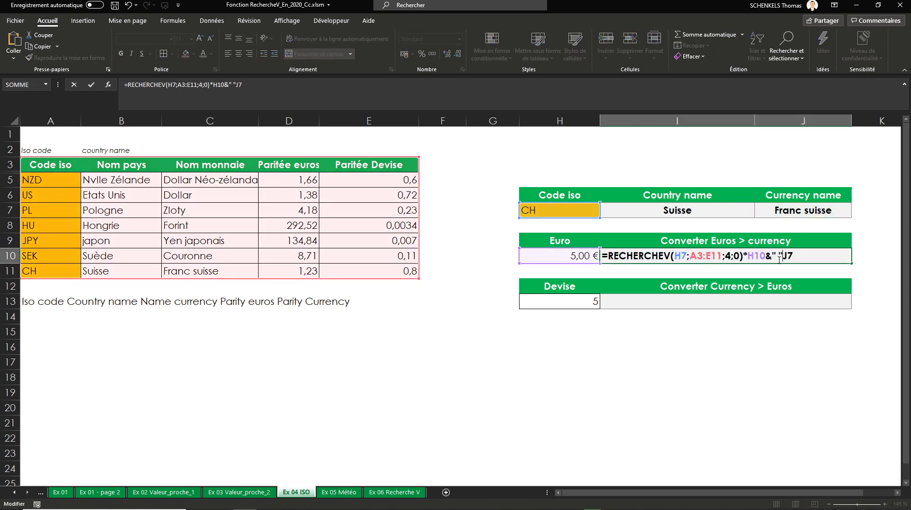
type("&")
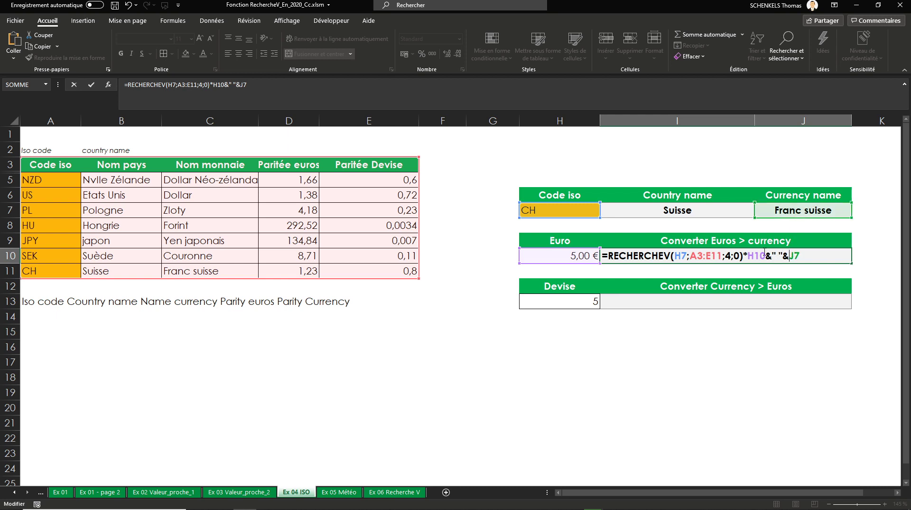
key("Return")
Set the ISO code in H7 to US and centre the conversion result in I10.
left_click(549, 210)
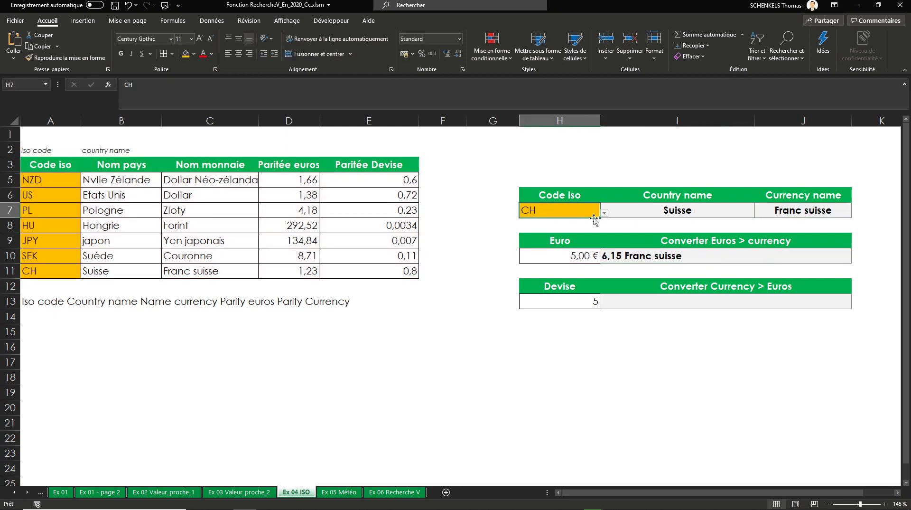
left_click(604, 213)
left_click(542, 242)
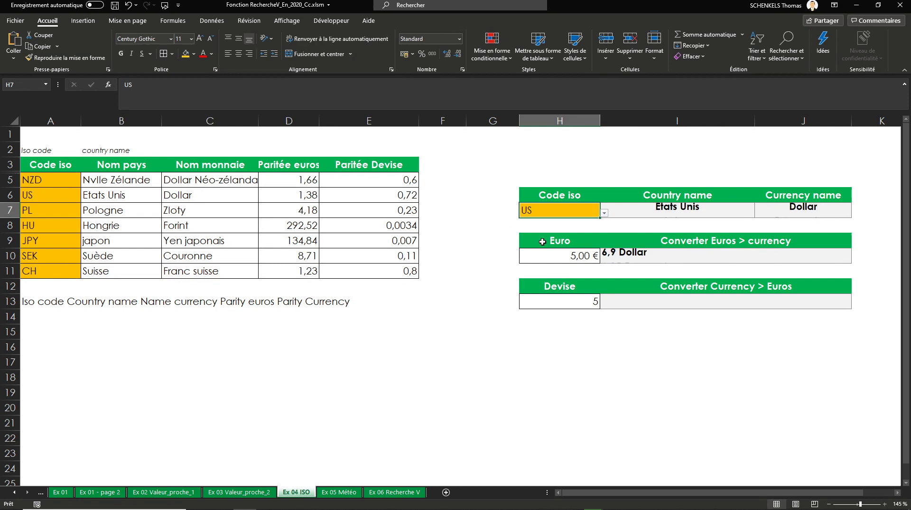
left_click(624, 255)
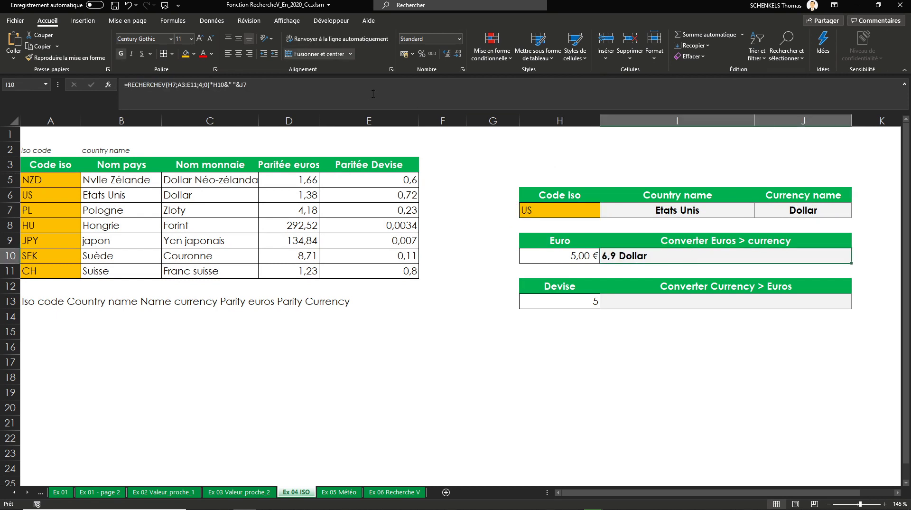
left_click(238, 55)
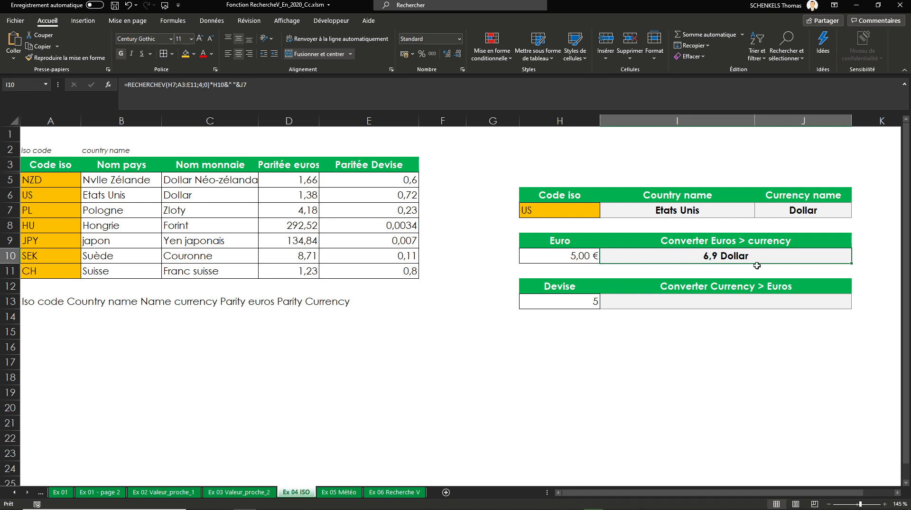
Begin a RECHERCHEV formula in I13 that looks up H7 in A3:E11 with column 5 and match argument 0, followed by a multiplication sign.
left_click(631, 303)
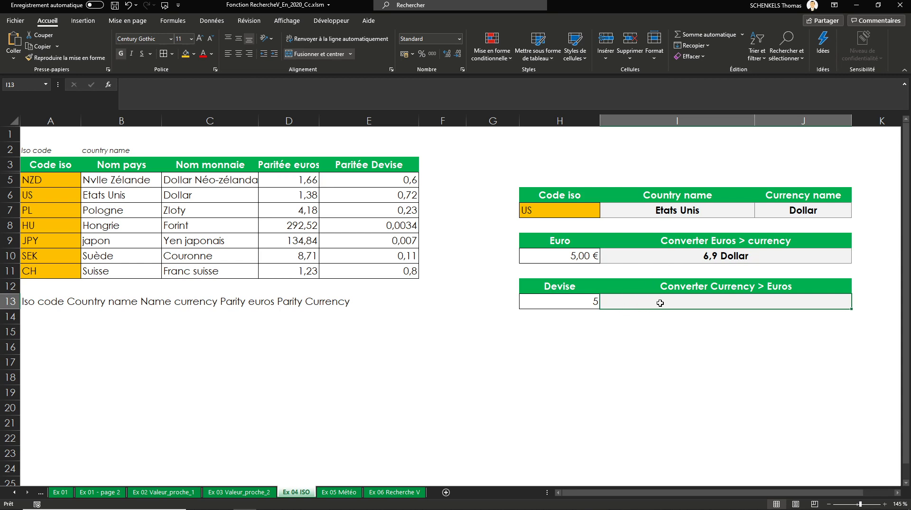
type("=rech")
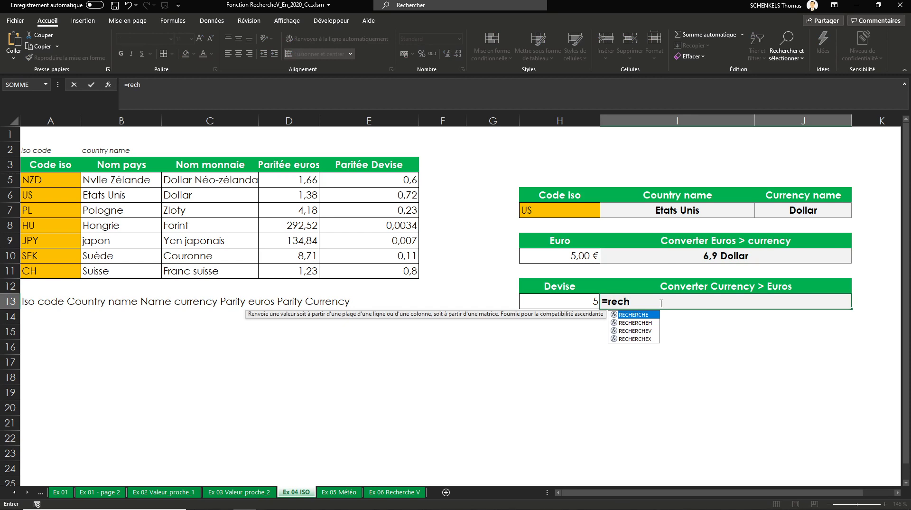
key("Down")
key("Down")
key("Tab")
left_click(558, 209)
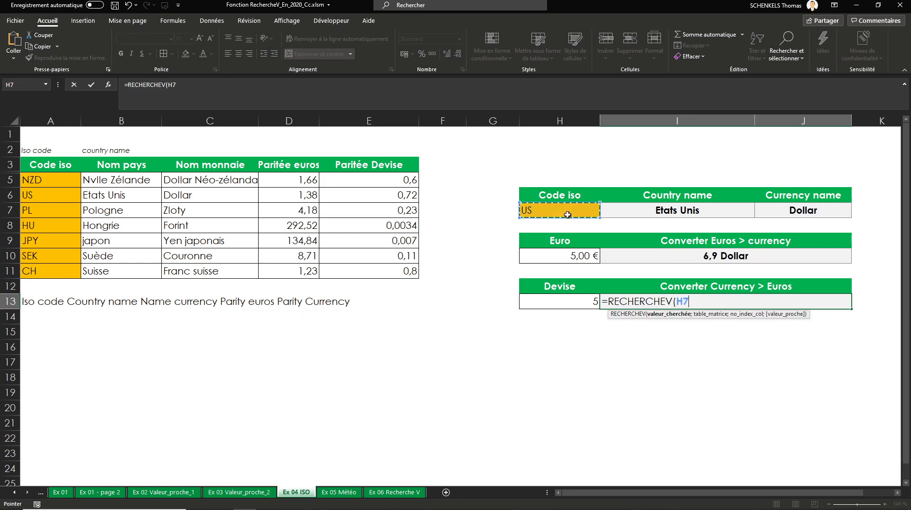
type(";")
left_click_drag(49, 165, 406, 271)
type(";")
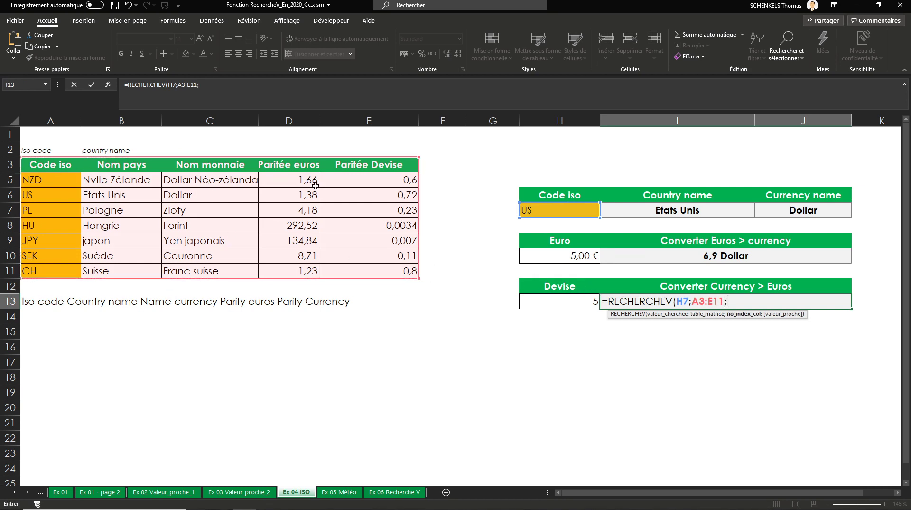
type("5;0)*")
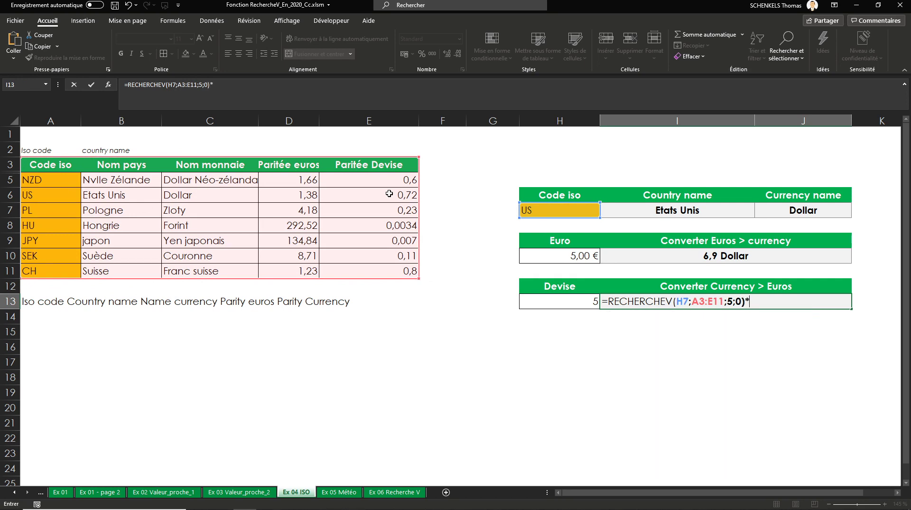
Complete the I13 formula with the currency amount in H13 and the appended text " €uros", and centre the result.
left_click(567, 305)
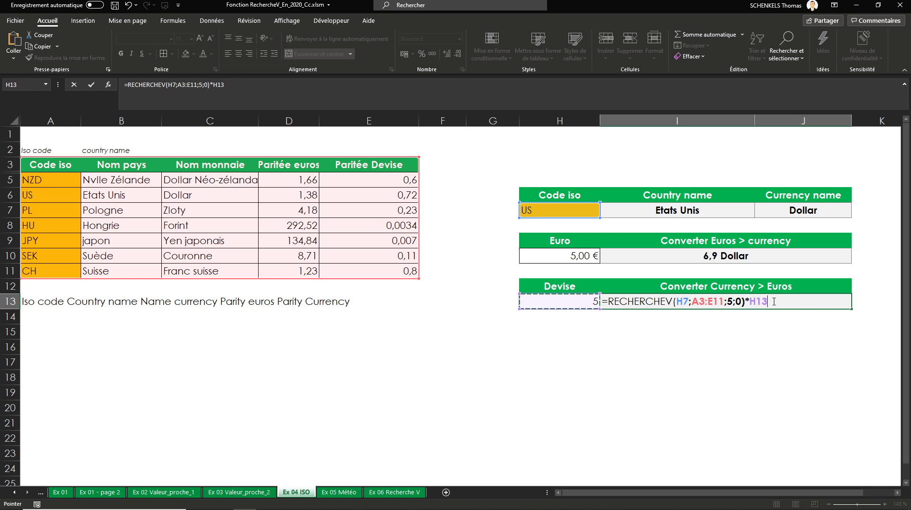
type("&\"")
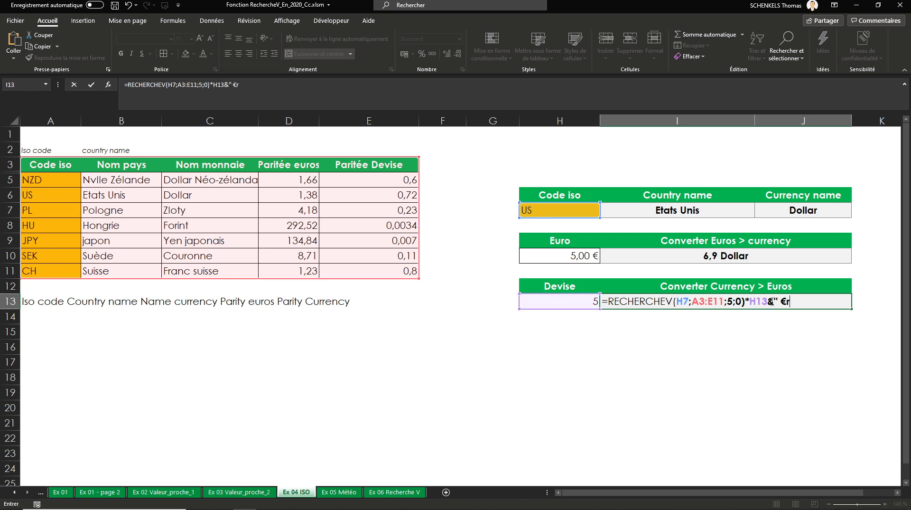
type(" €uros\"")
key("ctrl+Return")
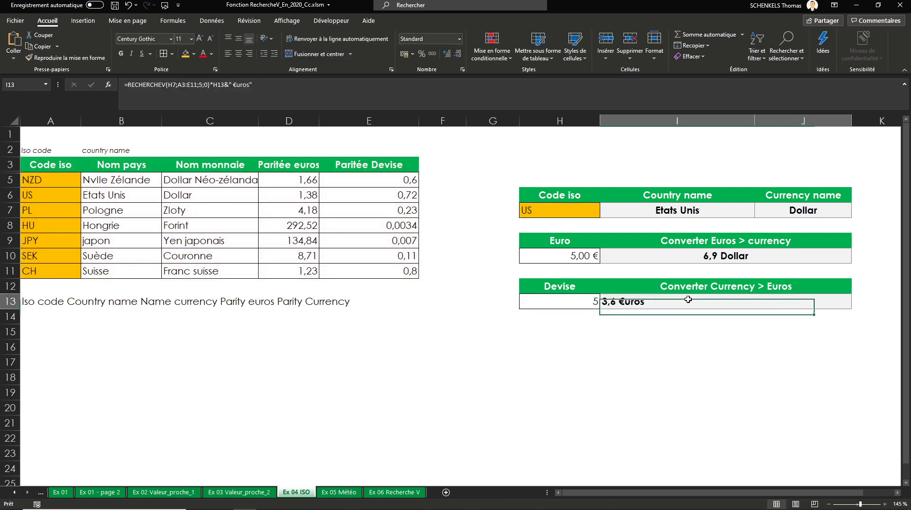
left_click(238, 53)
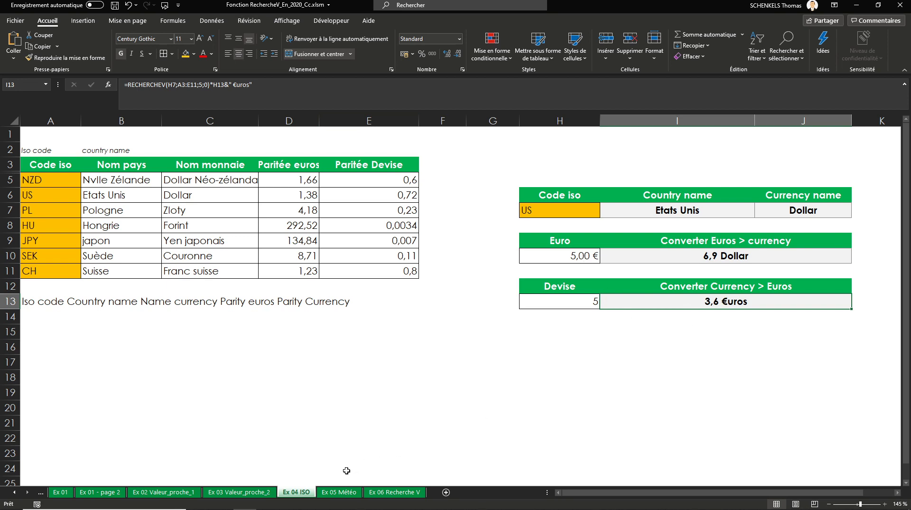
Go to the Ex 05 Météo sheet and inspect the formula behind the Monday forecast number in F8.
left_click(339, 491)
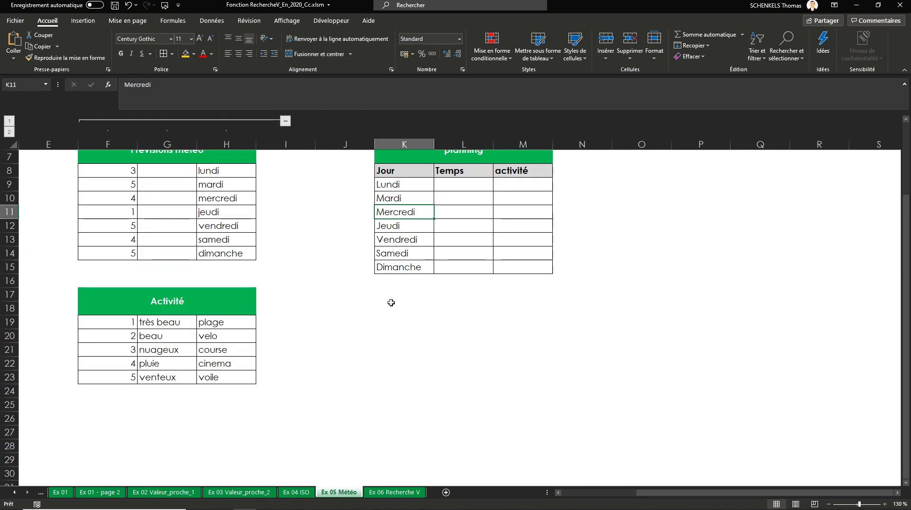
scroll(376, 297, "up", 2)
scroll(346, 291, "down", 1)
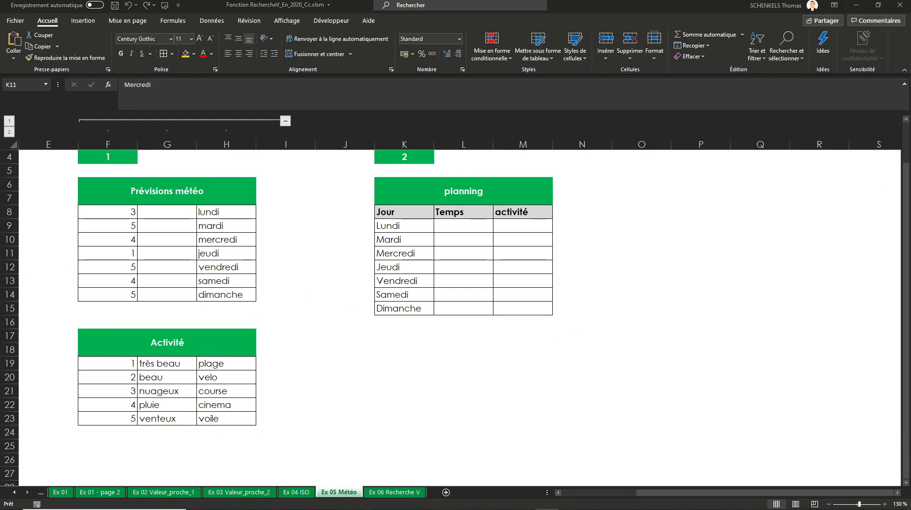
double_click(110, 211)
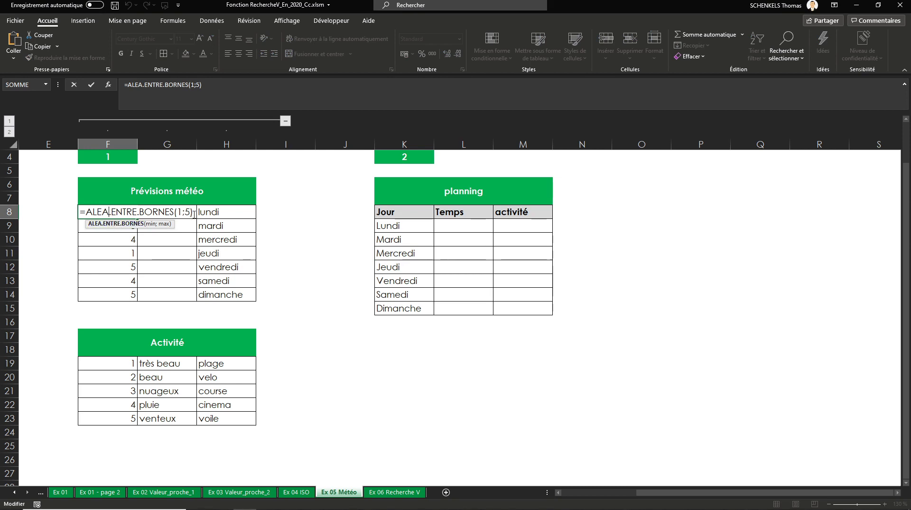
key("Escape")
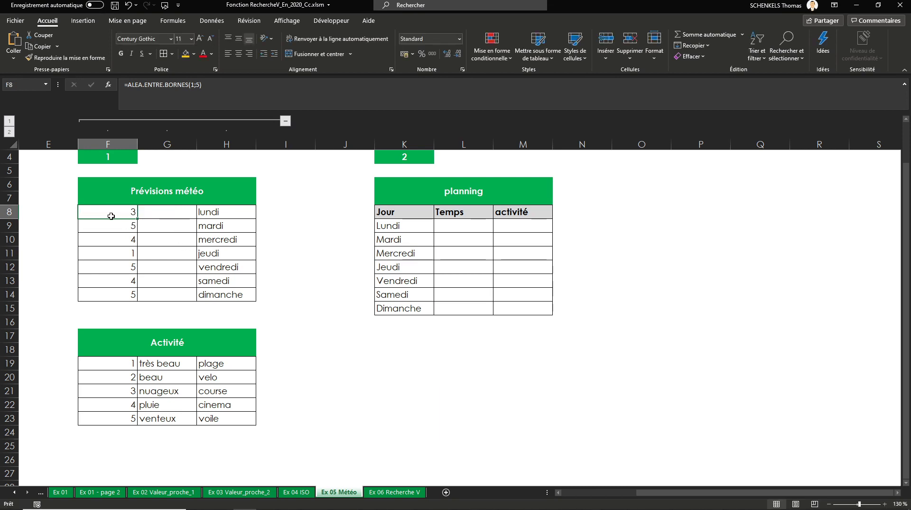
Recalculate the workbook several times to regenerate the random forecast numbers in F8:F14.
key("F9")
key("F9")
left_click(64, 224)
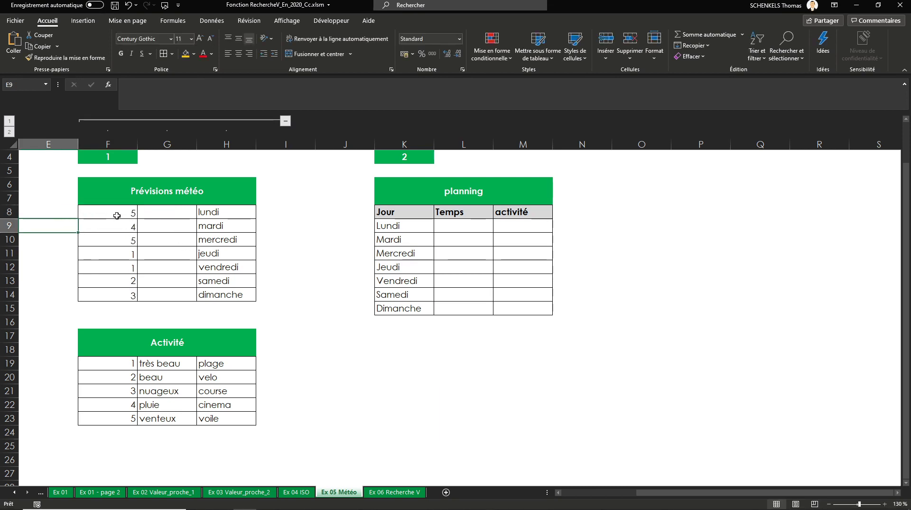
key("F9")
left_click(173, 25)
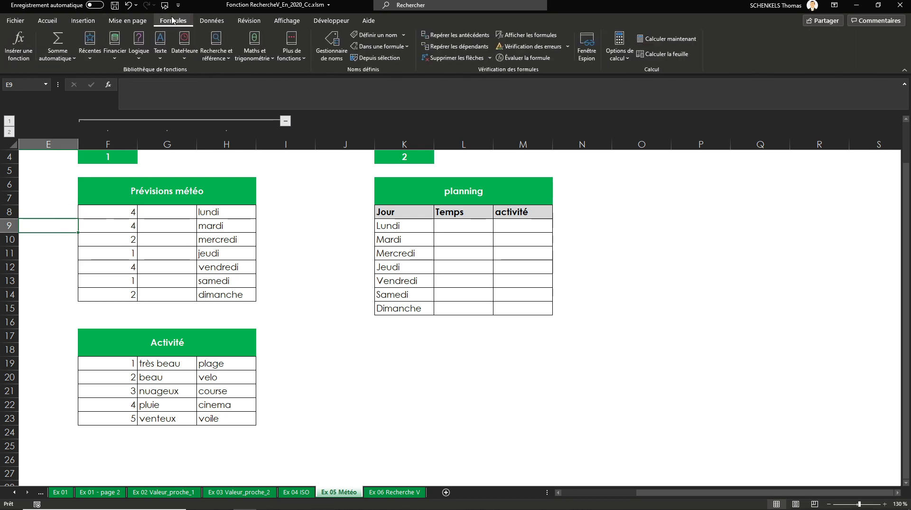
left_click(663, 42)
left_click(663, 42)
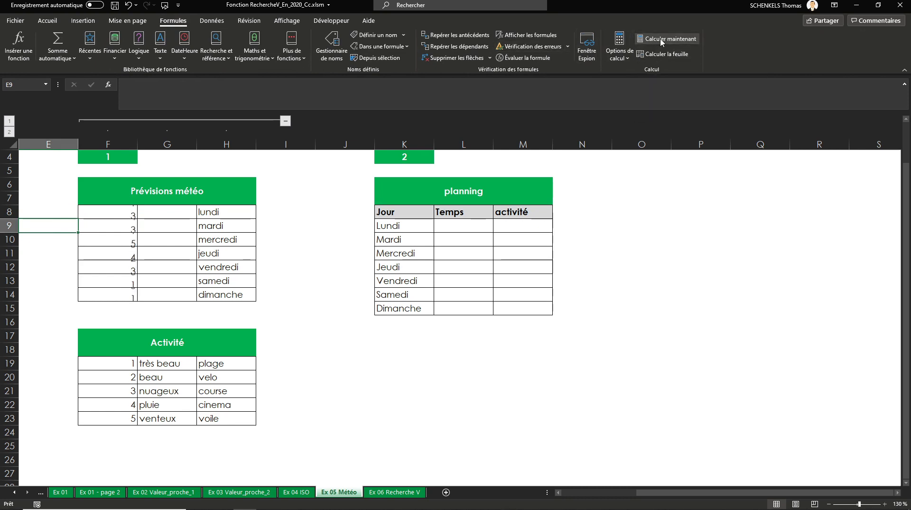
left_click(663, 42)
left_click(663, 41)
left_click(663, 42)
left_click(662, 42)
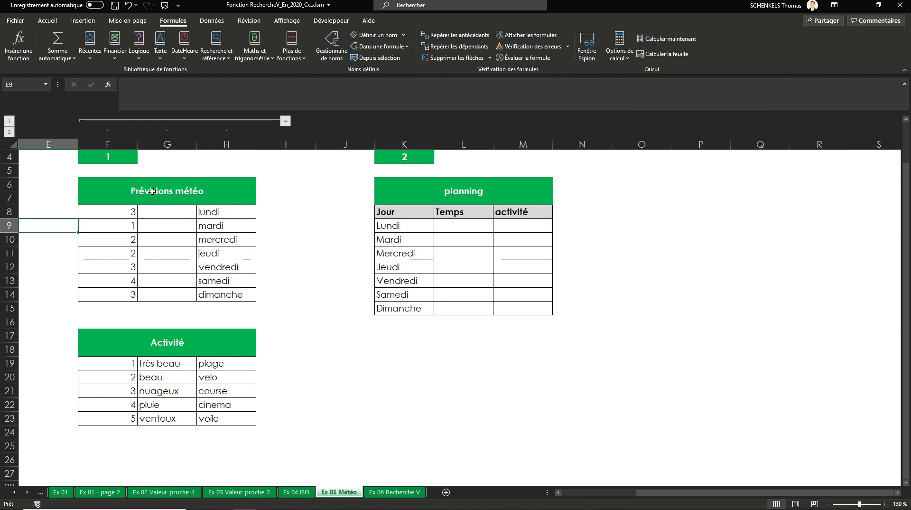
Enter a RECHERCHEV formula in G8 that looks up F8 in the Activité table F19:H23 with column 2 and match argument 0.
left_click(172, 214)
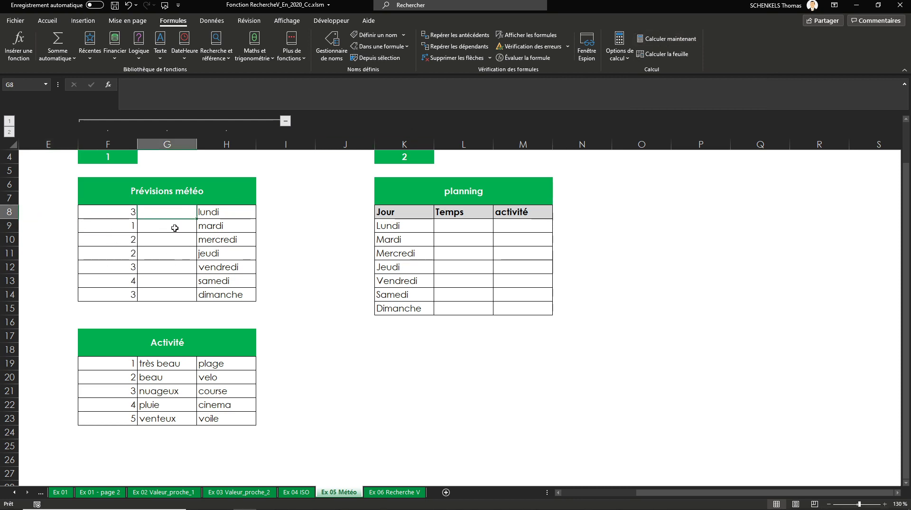
type("=rech")
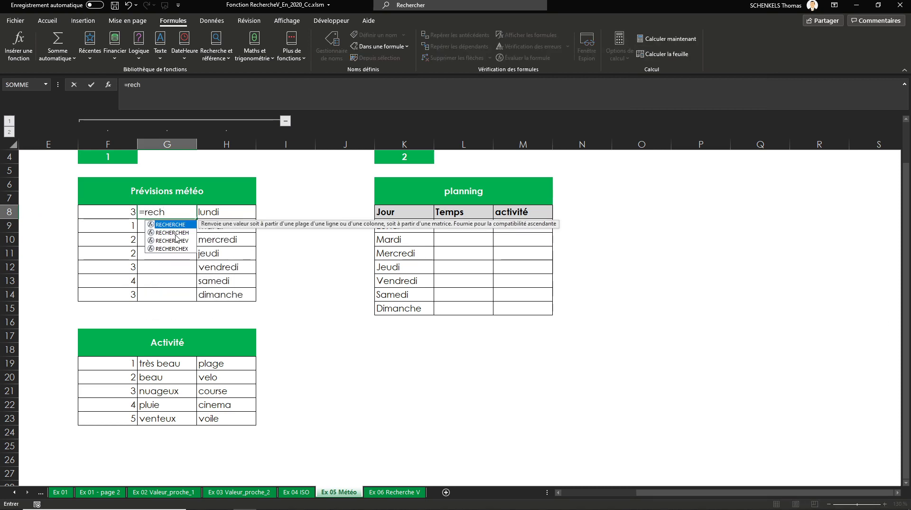
double_click(176, 241)
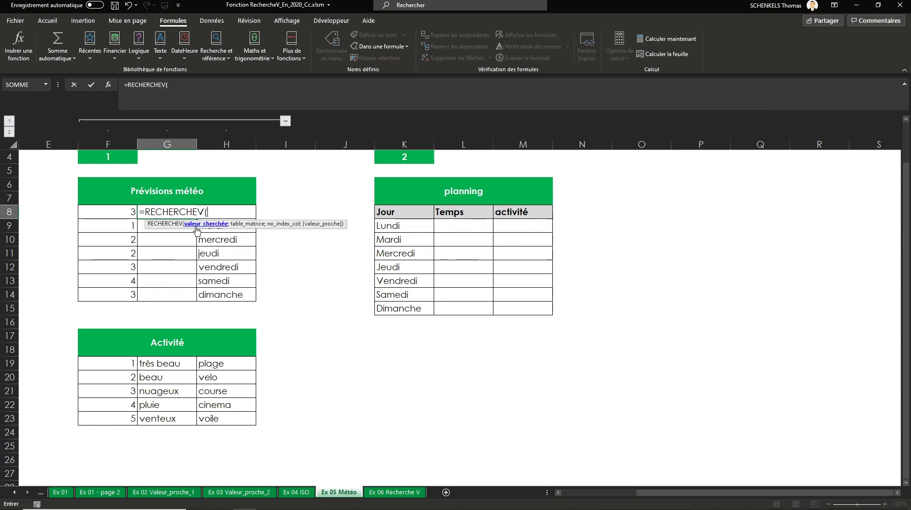
left_click(107, 214)
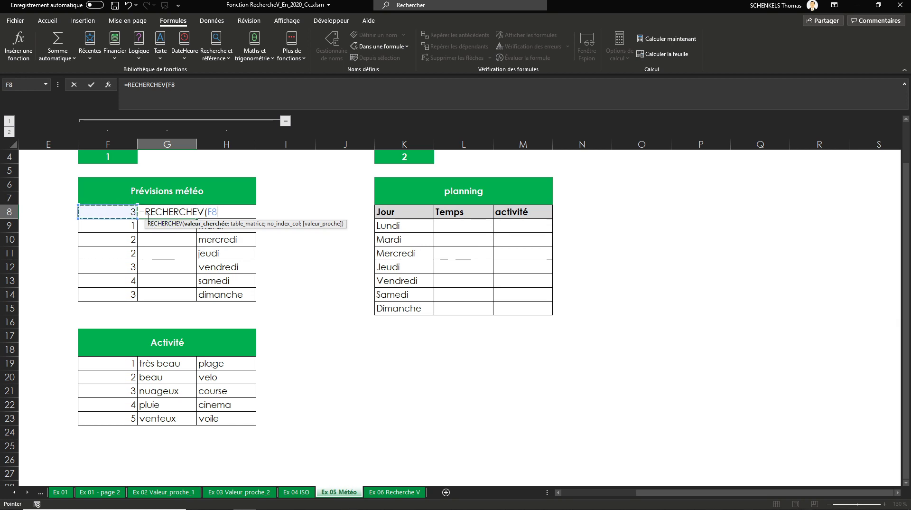
type(";")
left_click_drag(119, 366, 250, 420)
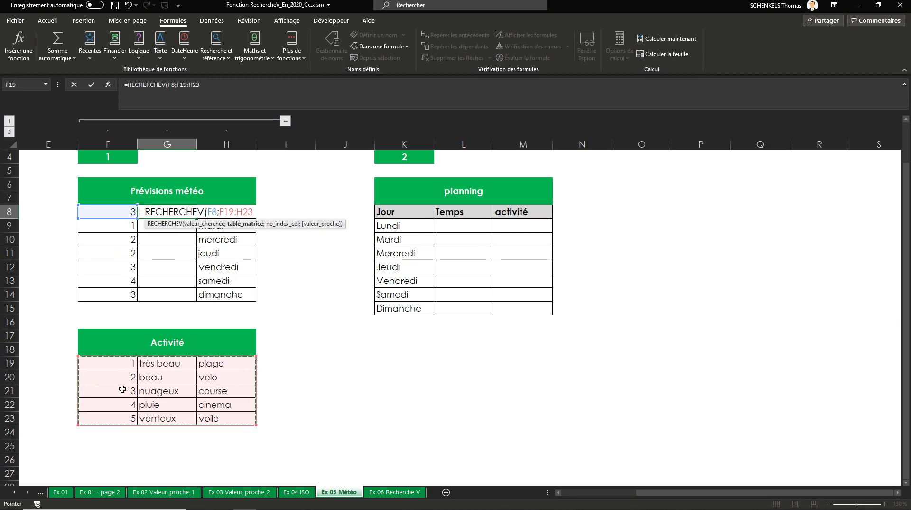
type(";2;0")
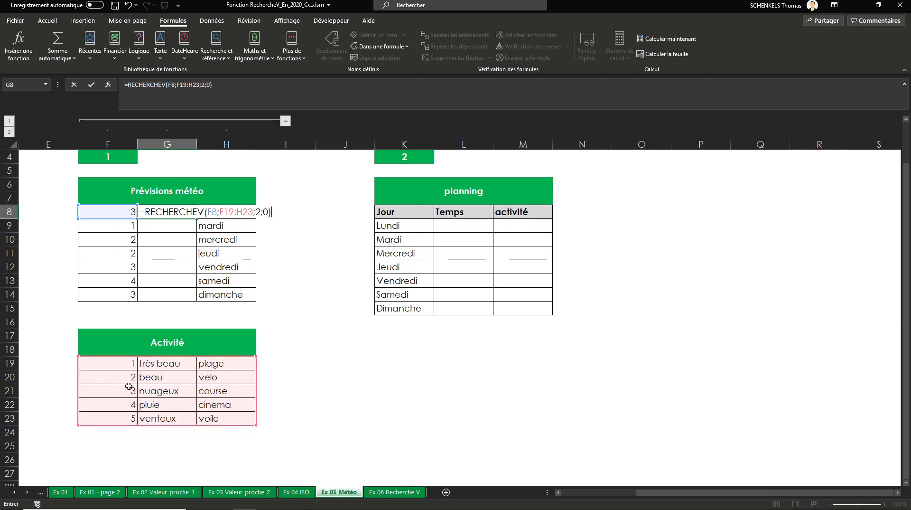
key("Return")
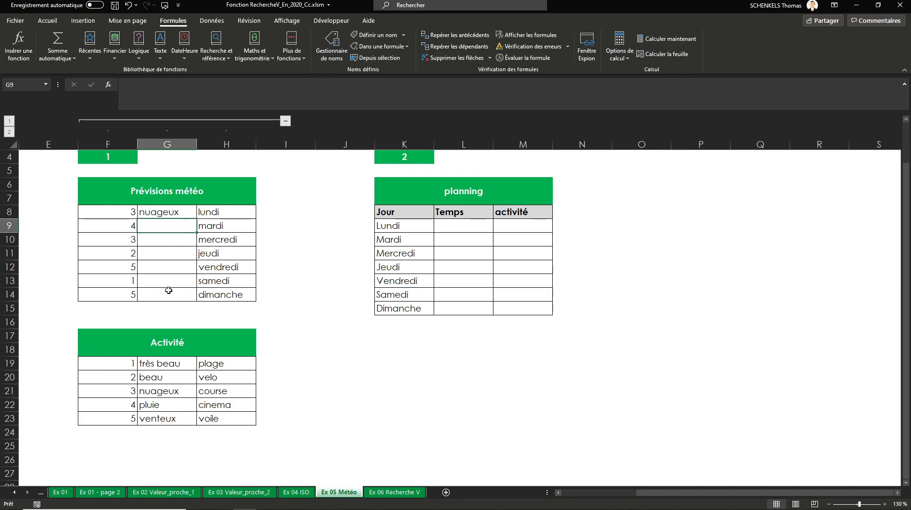
Make the Activité range in the G8 formula absolute as $F$19:$H$23 and fill the formula down to G14.
double_click(164, 205)
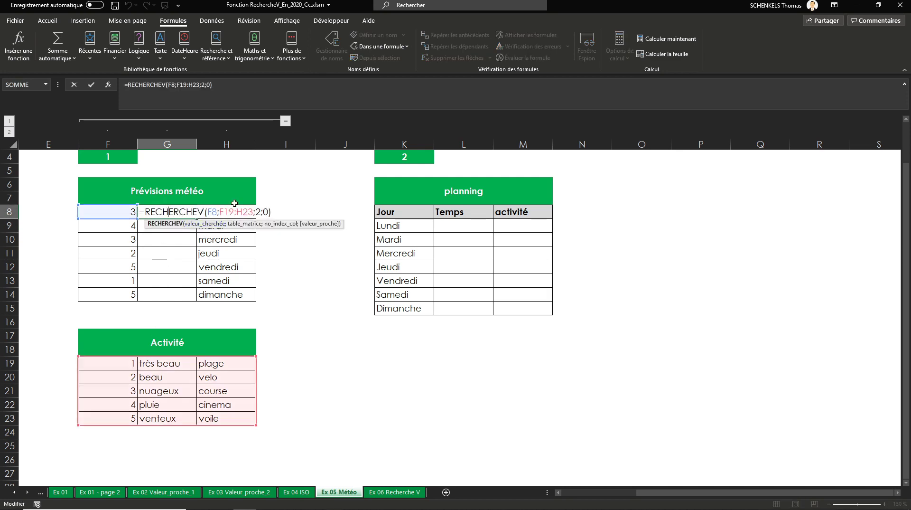
left_click(195, 224)
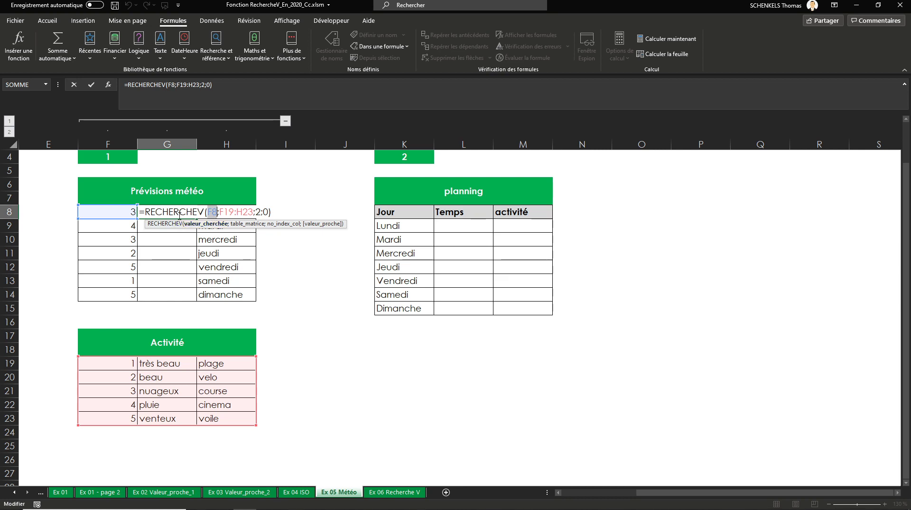
left_click(245, 224)
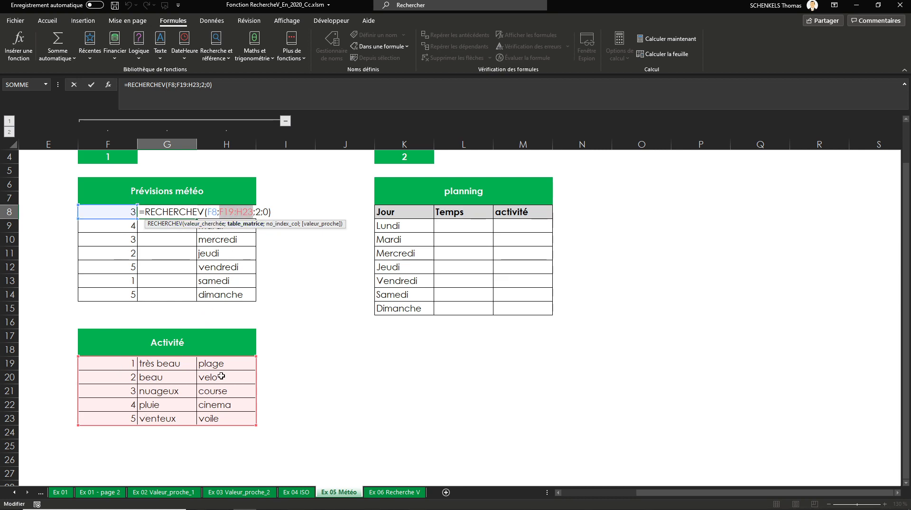
key("F4")
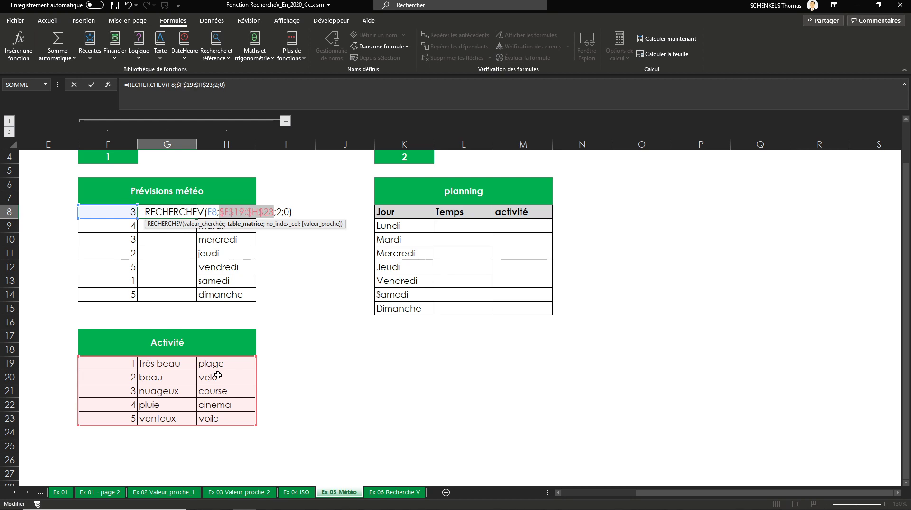
key("Return")
key("Up")
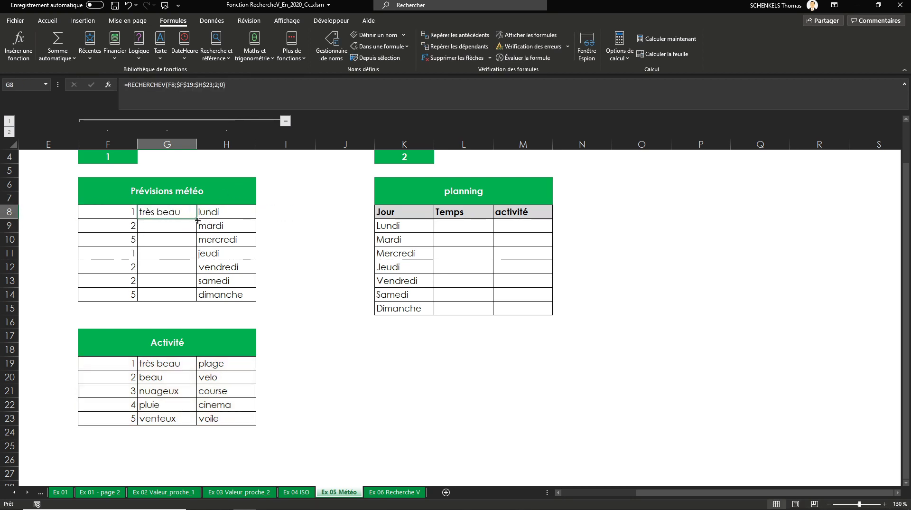
double_click(198, 220)
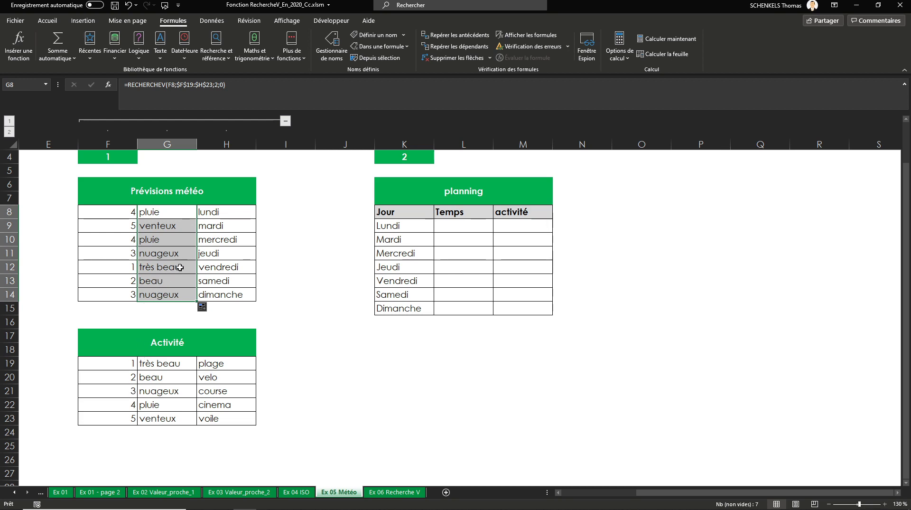
key("F9")
left_click(289, 290)
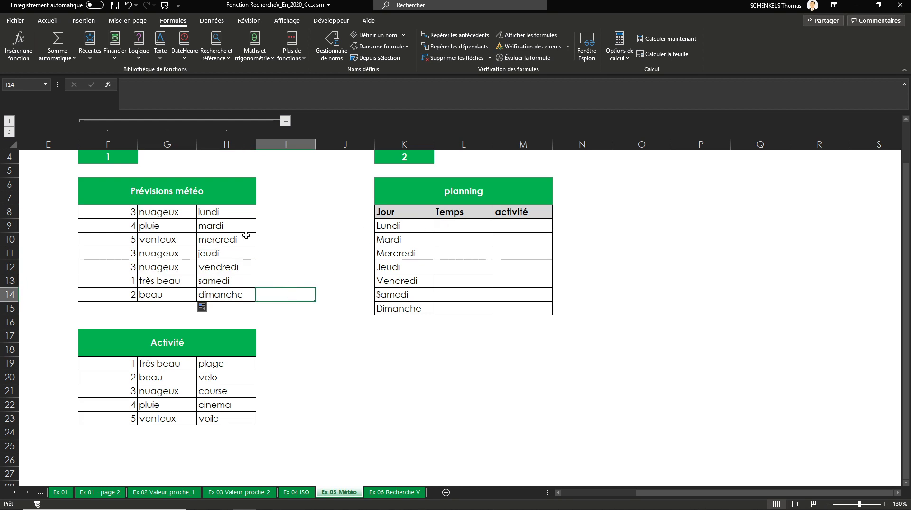
Link the Monday Temps cell L9 in the planning table to G8 and fill the formula down to L15.
left_click(441, 229)
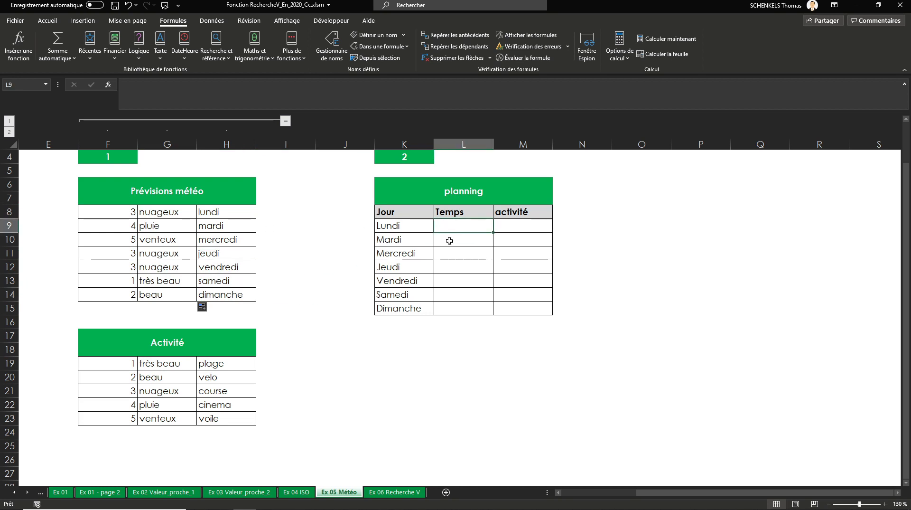
left_click(397, 228)
left_click(402, 239)
left_click(402, 253)
left_click(401, 269)
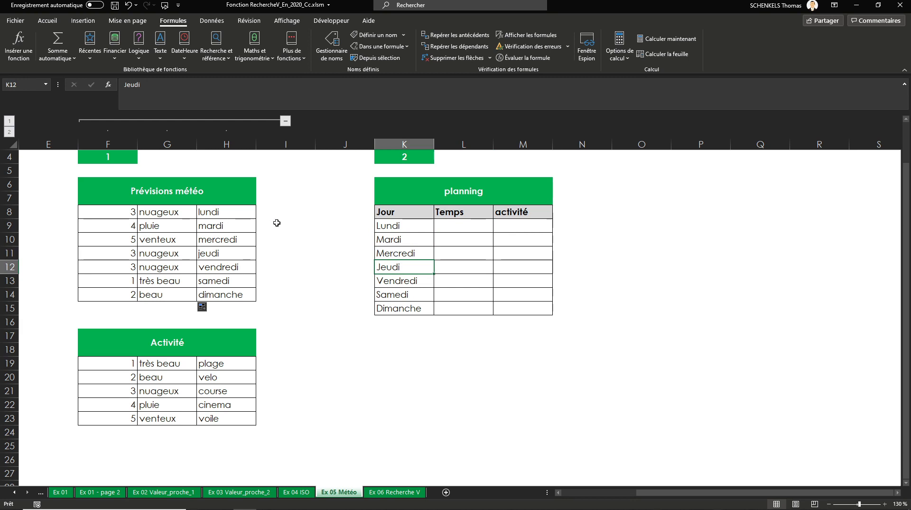
left_click(452, 223)
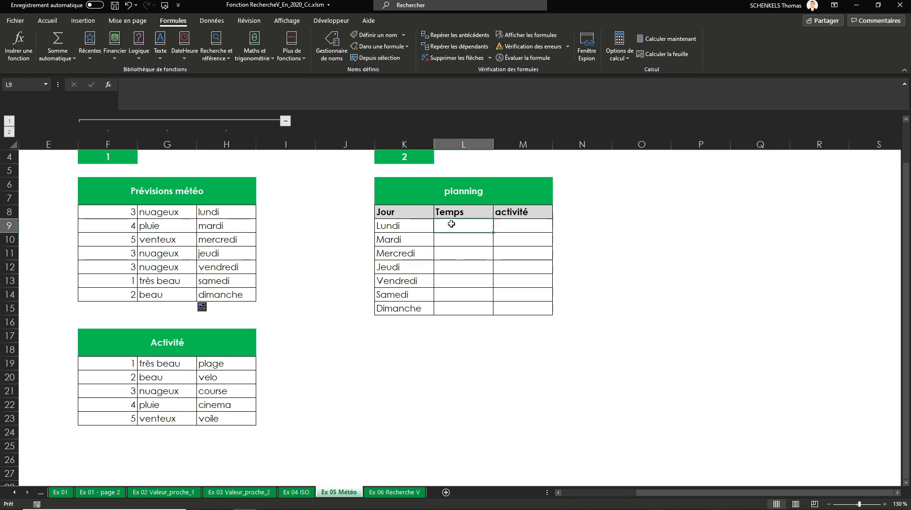
type("=")
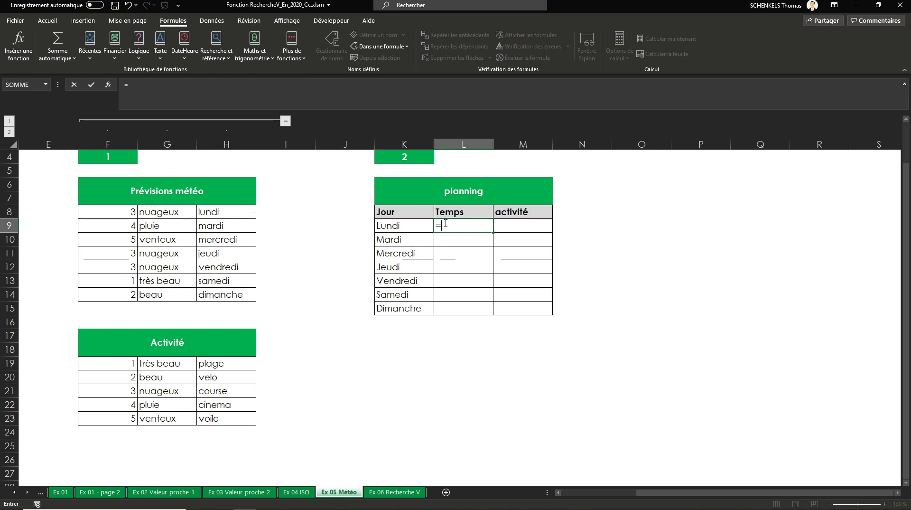
left_click(168, 214)
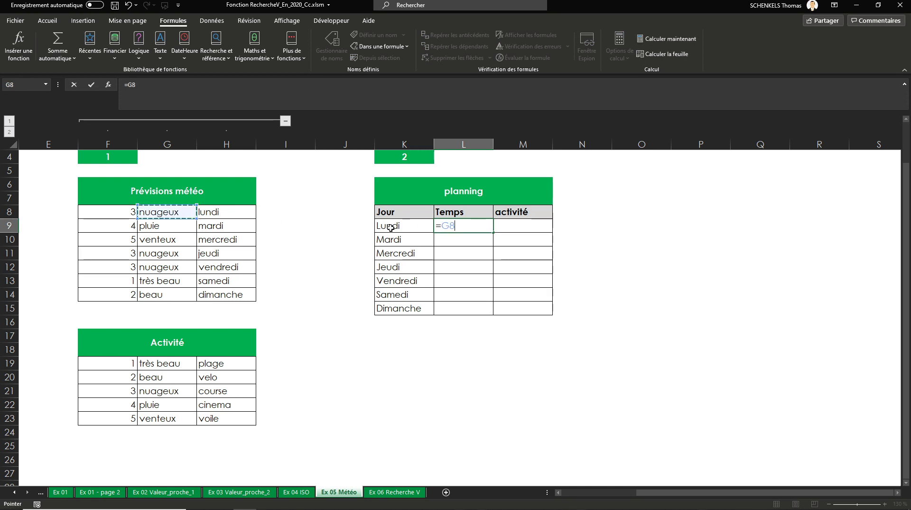
key("Return")
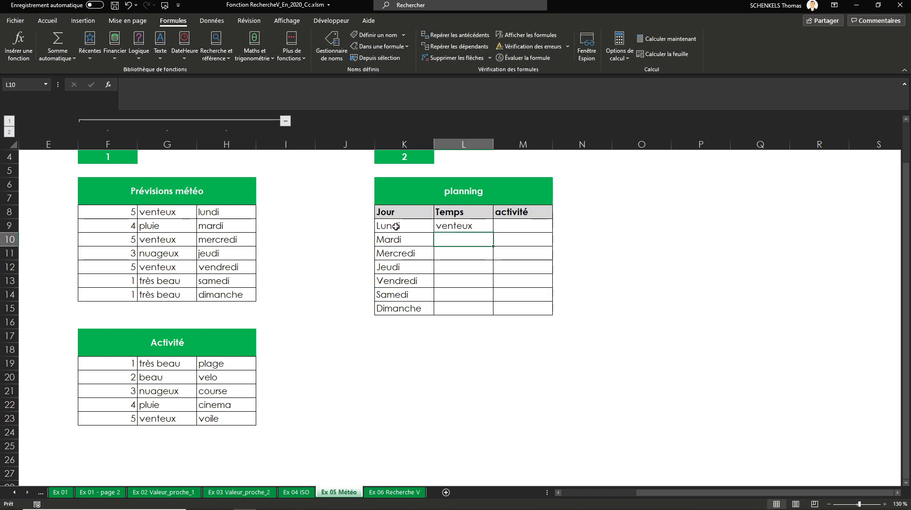
left_click(478, 230)
left_click_drag(494, 232, 493, 314)
Enter a RECHERCHEV formula in M9 that looks up L9 in G19:H23 with column 2 and match argument 0.
left_click(515, 226)
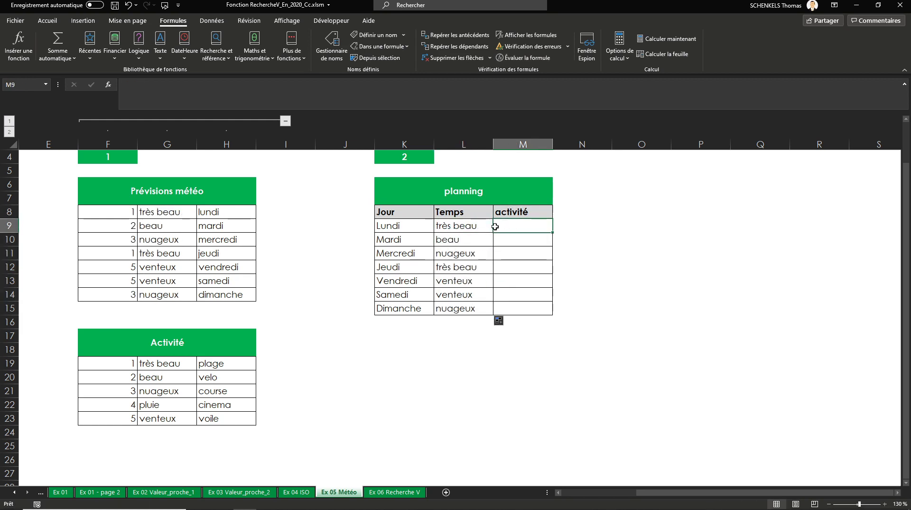
type("=")
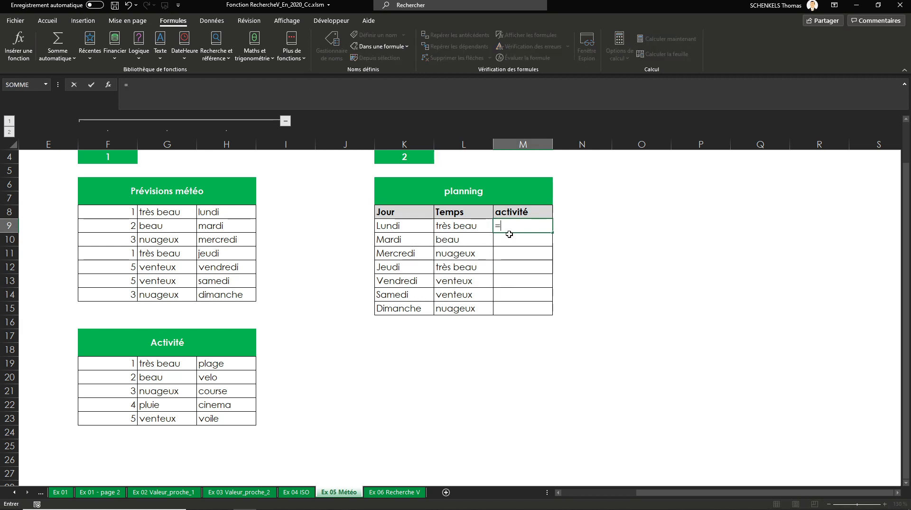
type("rech")
double_click(518, 254)
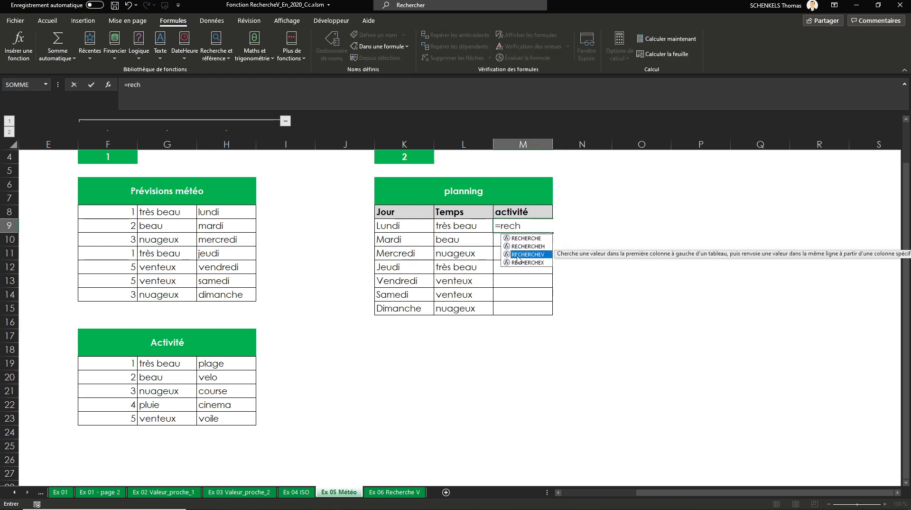
left_click(455, 226)
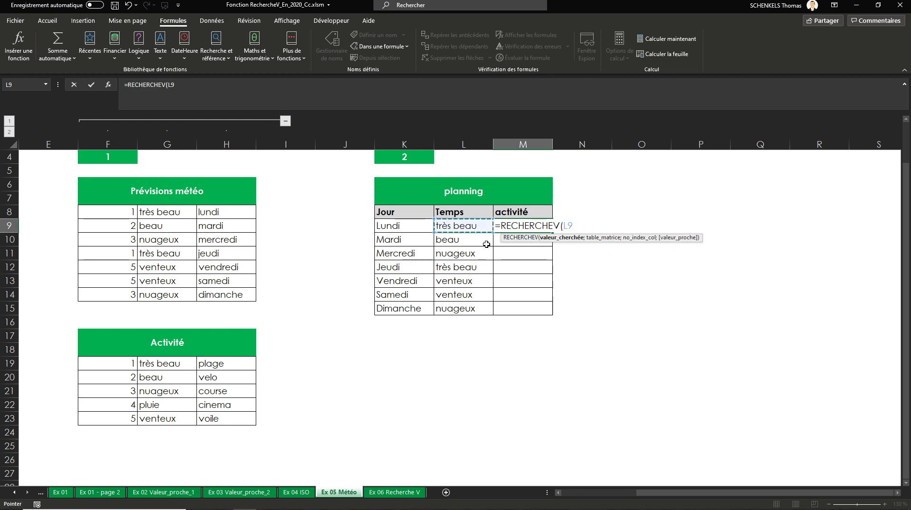
type(";")
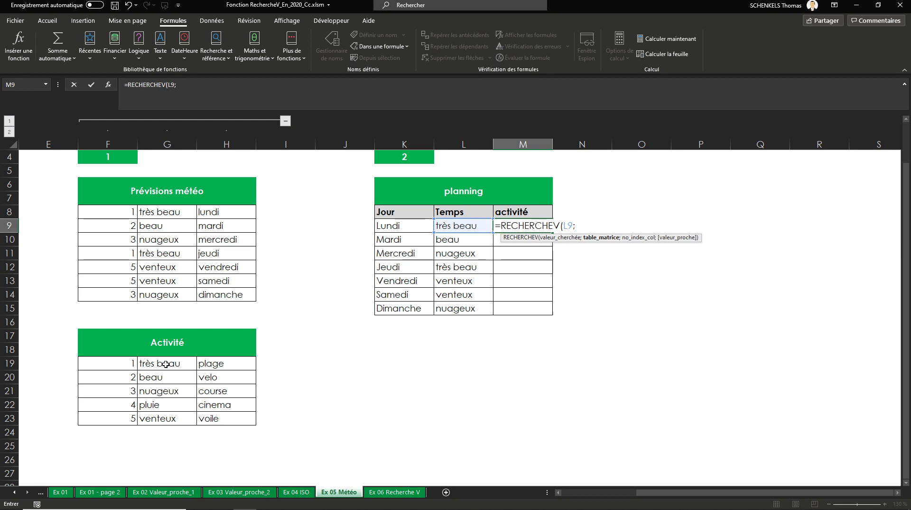
left_click_drag(165, 364, 247, 420)
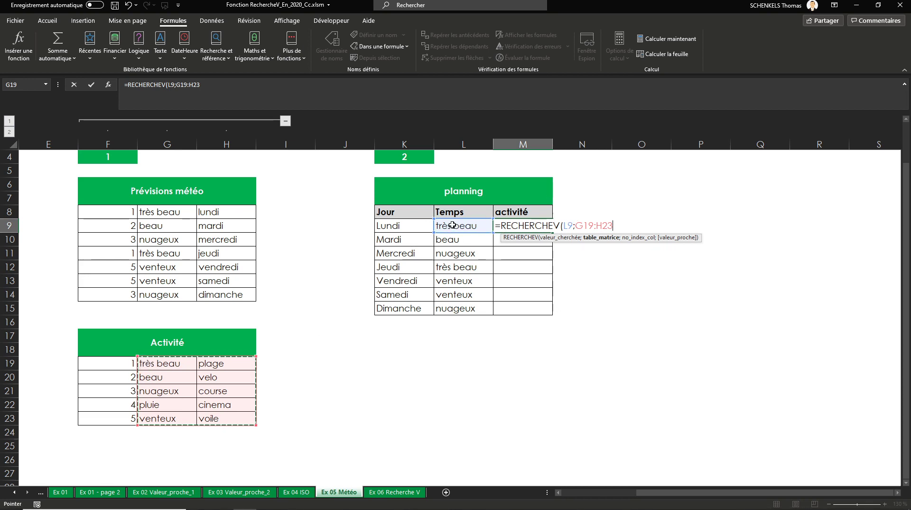
type(";")
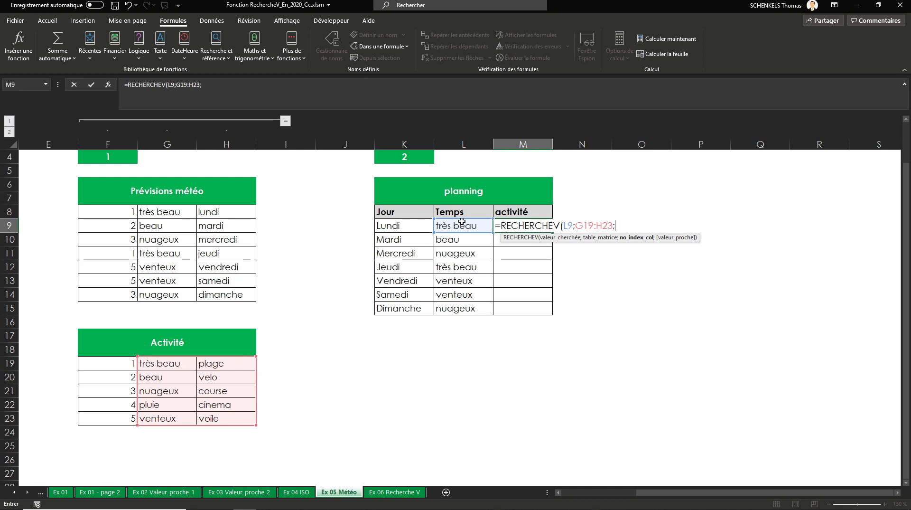
type("2;")
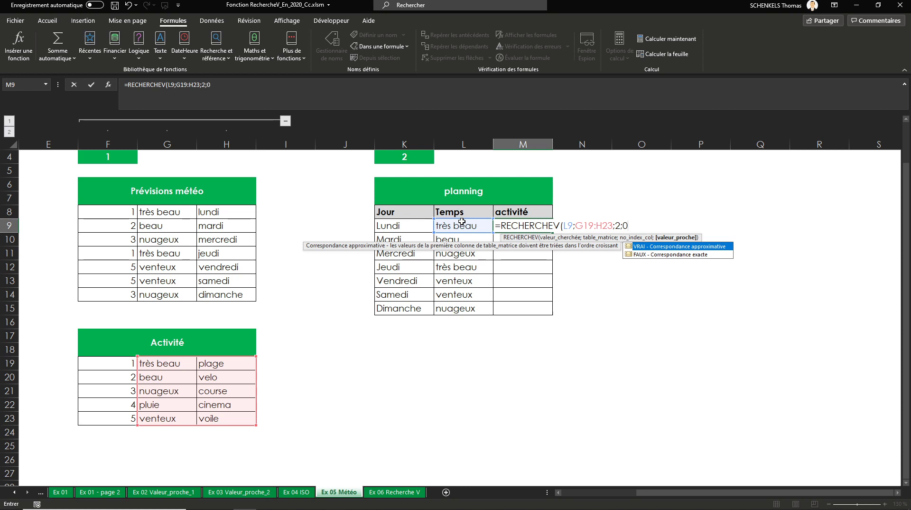
type("0")
key("Return")
left_click(538, 230)
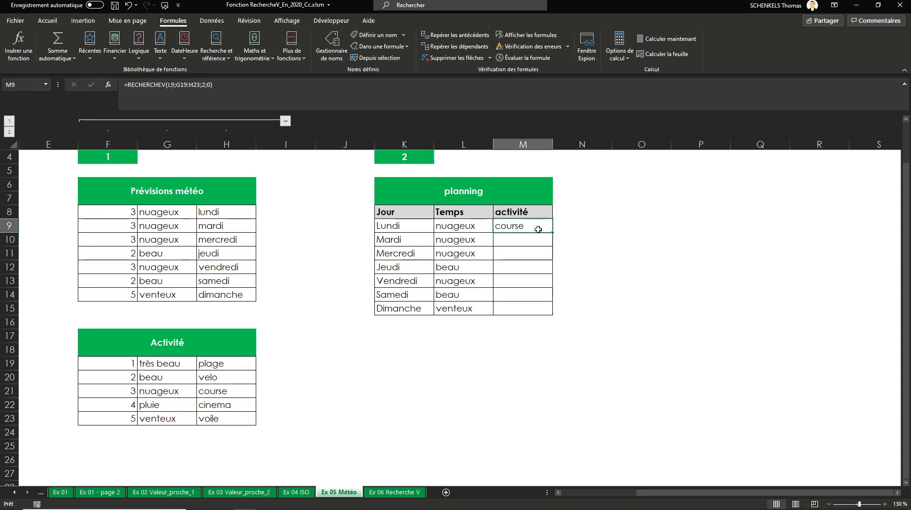
Make the table range in the M9 formula absolute as $G$19:$H$23 and fill the activité column down to M15.
double_click(554, 234)
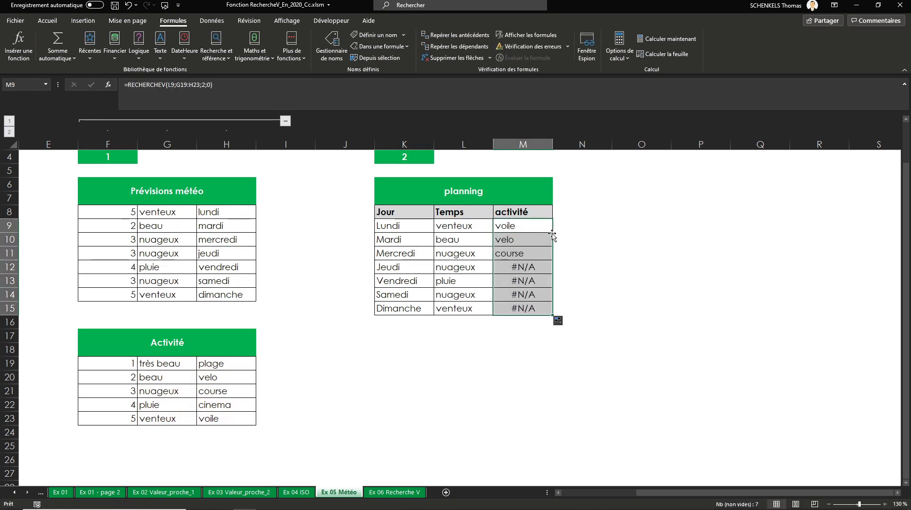
double_click(536, 227)
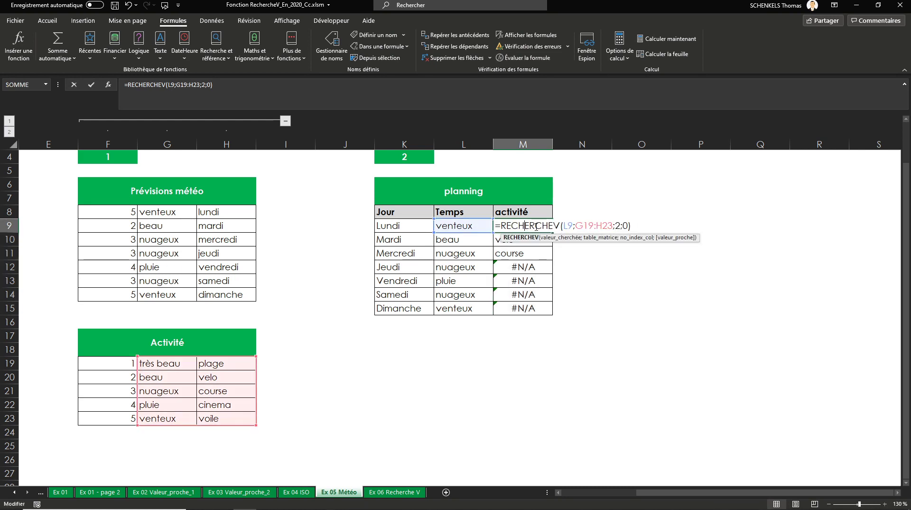
left_click(596, 238)
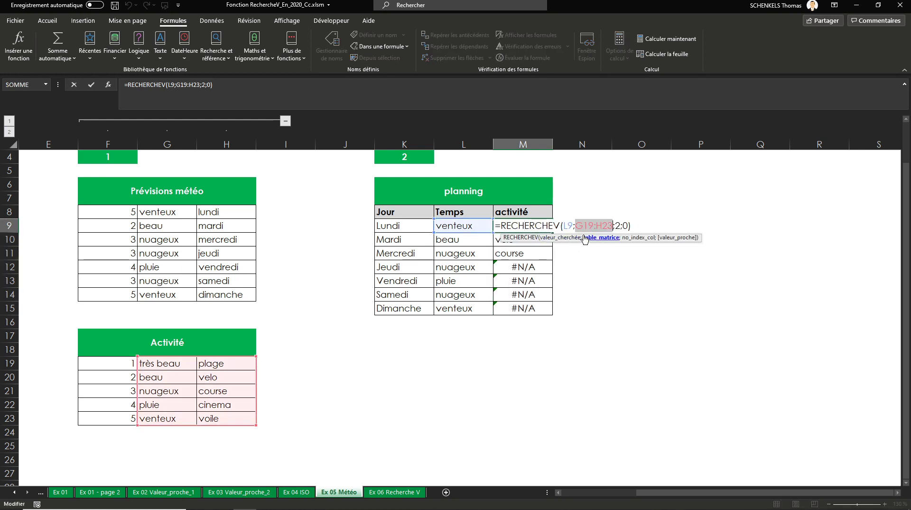
key("Return")
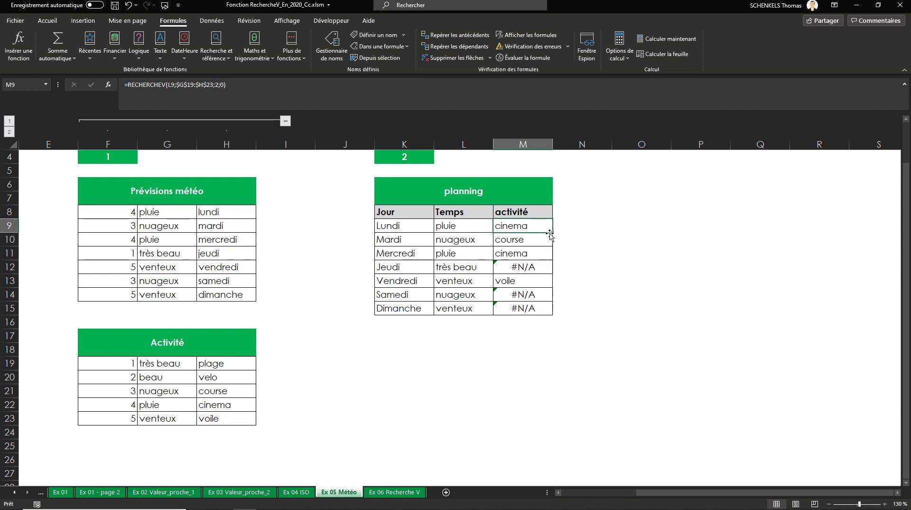
double_click(553, 233)
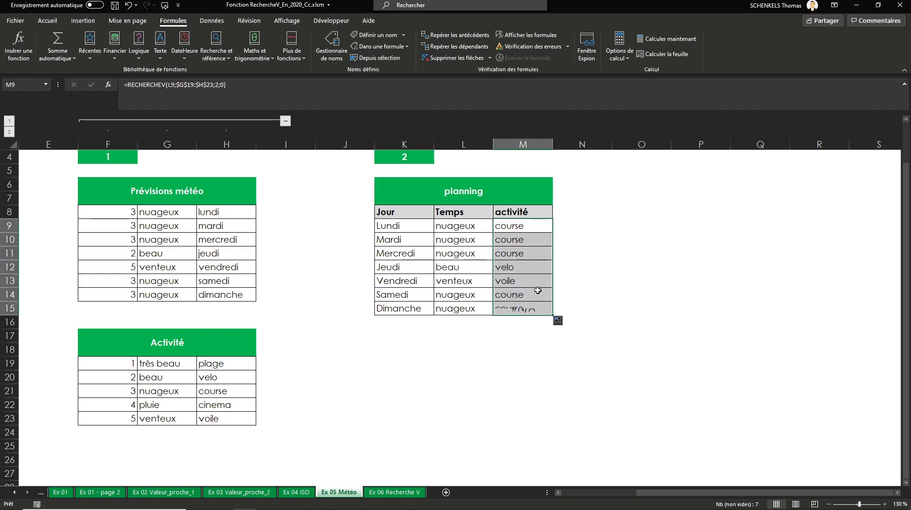
left_click(444, 407)
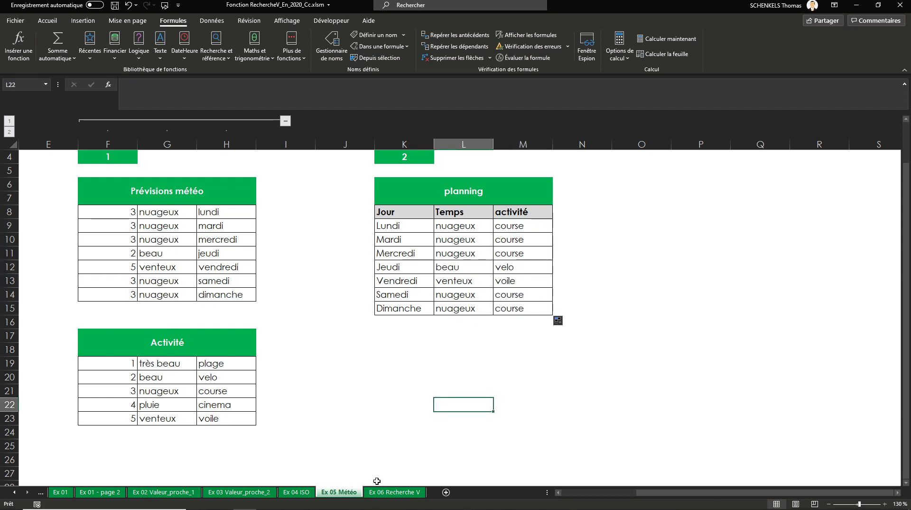
Go to the Ex 06 Recherche V sheet and examine the children and seniority headers and the Prime input cells.
left_click(394, 492)
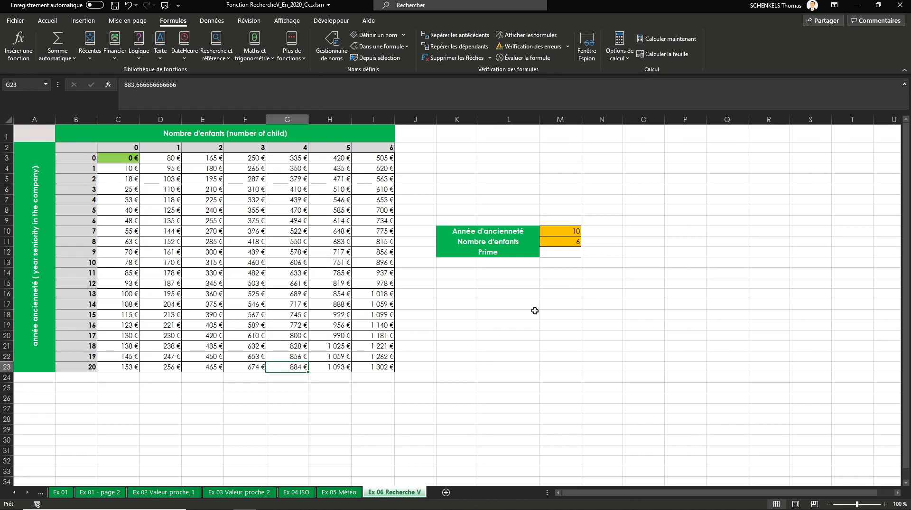
key("alt+Tab")
key("Escape")
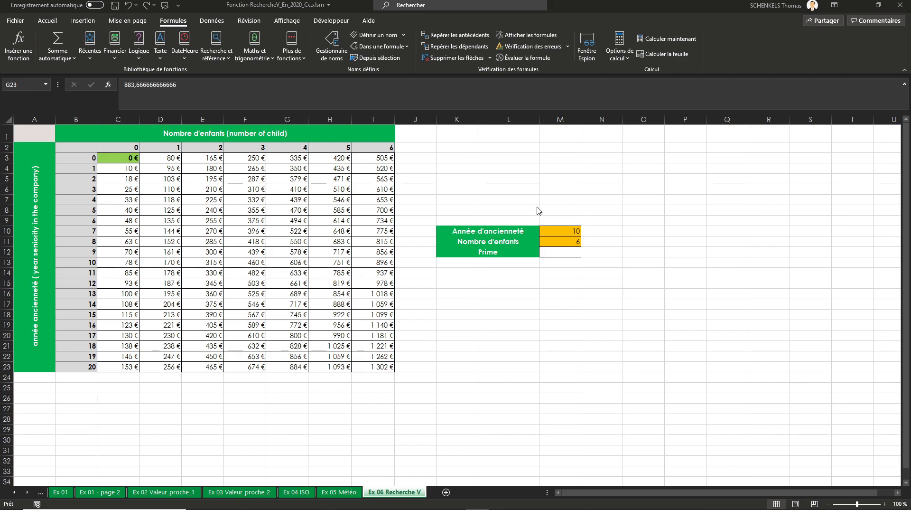
key("alt+Tab")
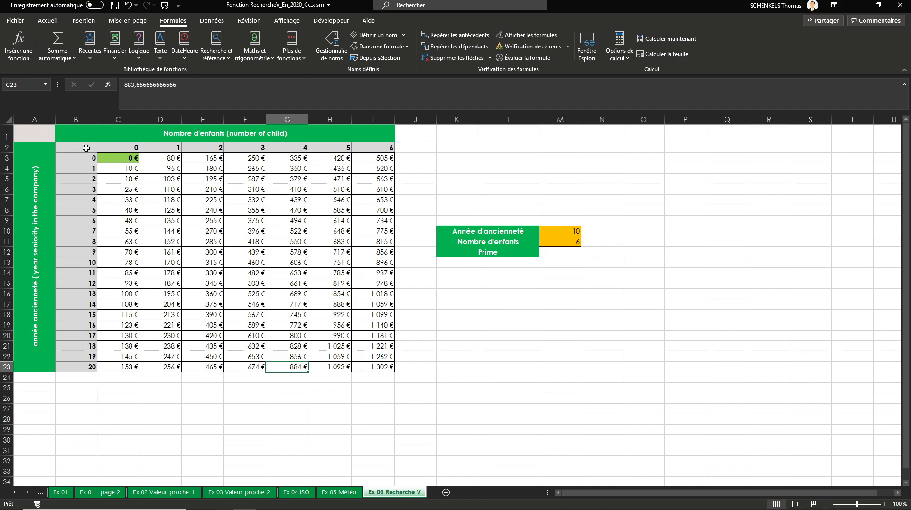
left_click_drag(86, 148, 369, 151)
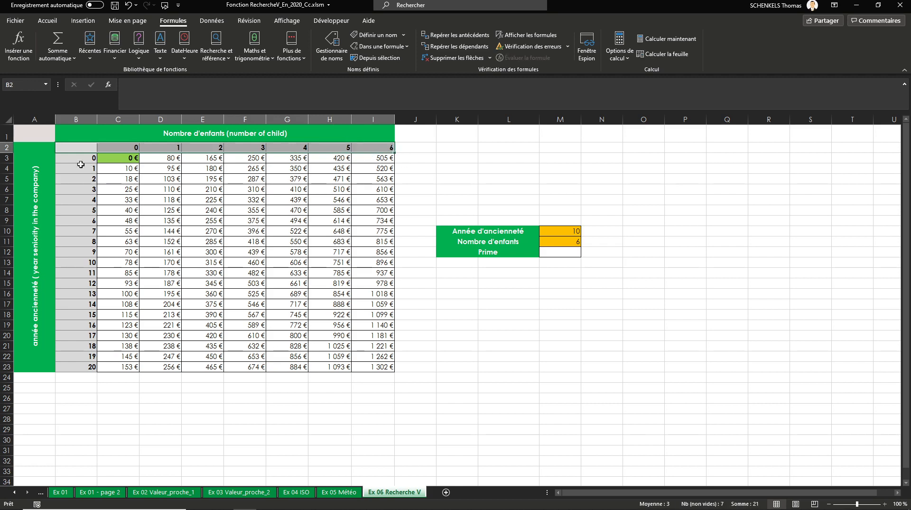
left_click_drag(73, 149, 79, 366)
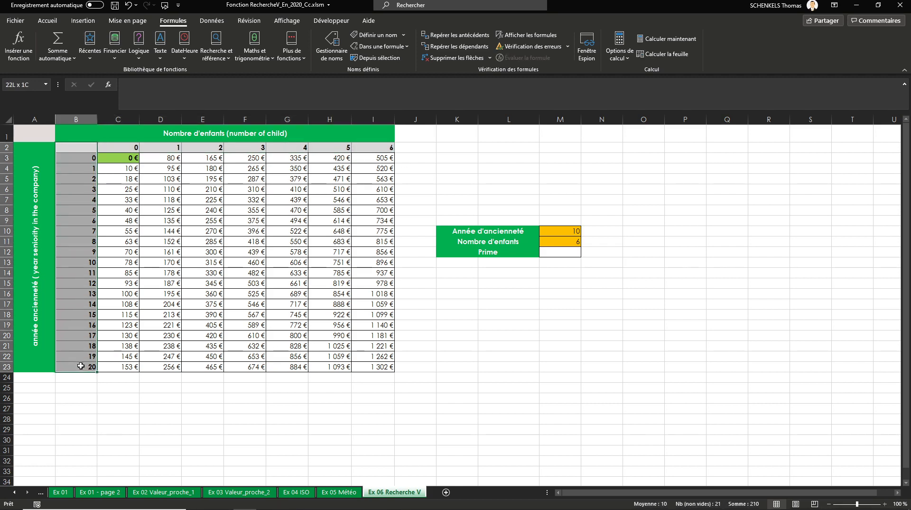
left_click(541, 253)
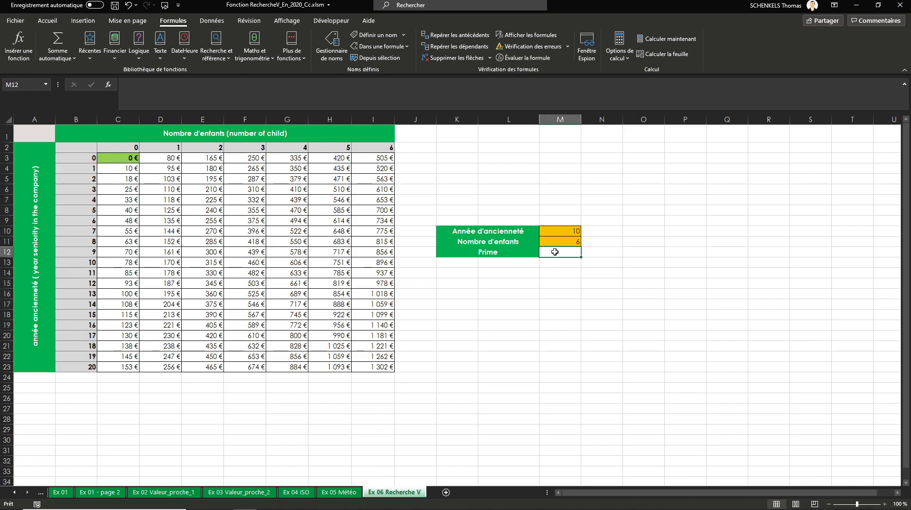
left_click(570, 232)
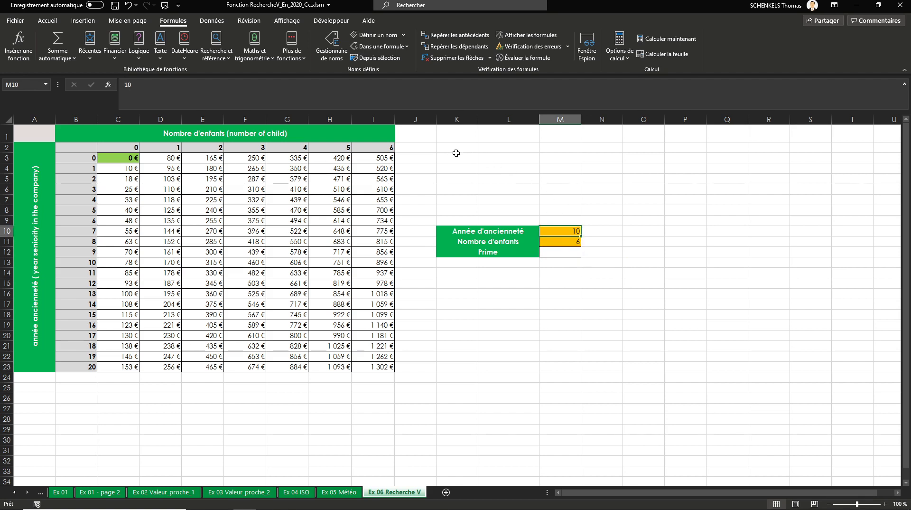
Restrict the Année d'ancienneté cell M10 to a validation list sourced from =$B$3:$B$23 and choose 12 from it.
left_click(210, 22)
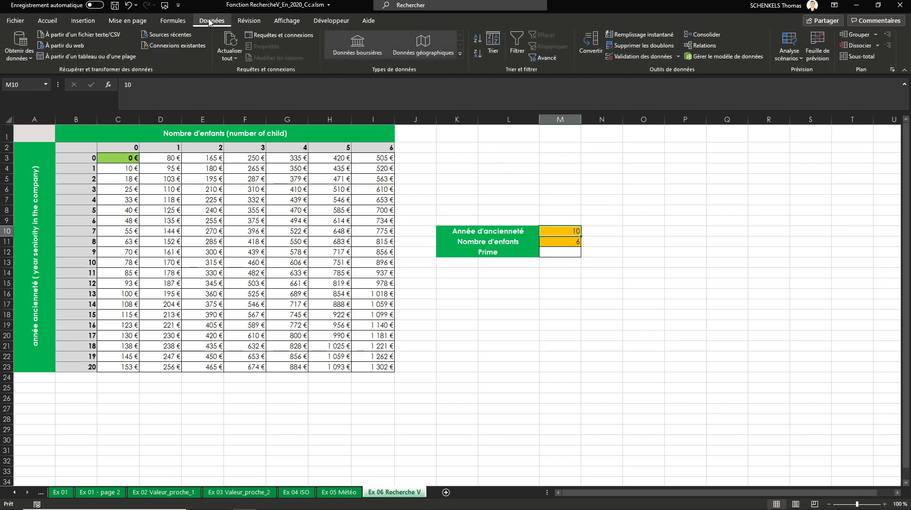
left_click(629, 57)
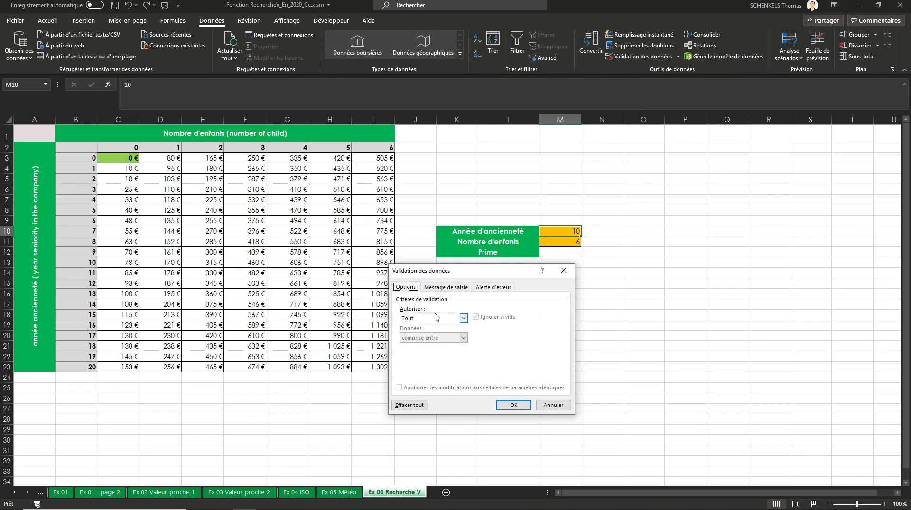
left_click(436, 317)
left_click(416, 348)
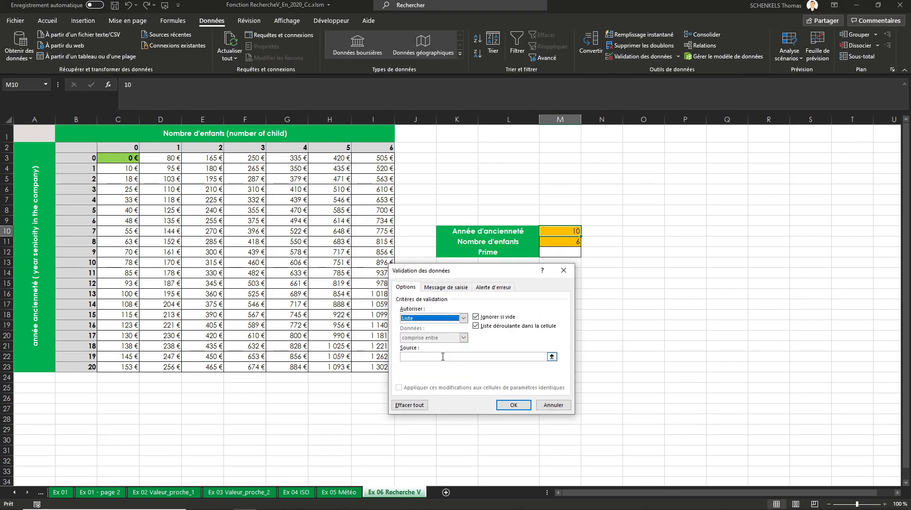
left_click_drag(466, 274, 478, 288)
left_click(433, 369)
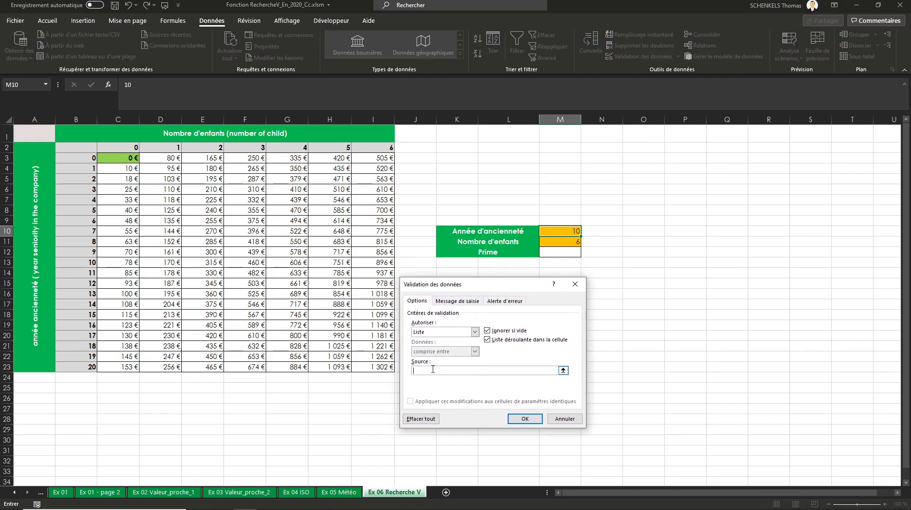
left_click_drag(87, 157, 86, 364)
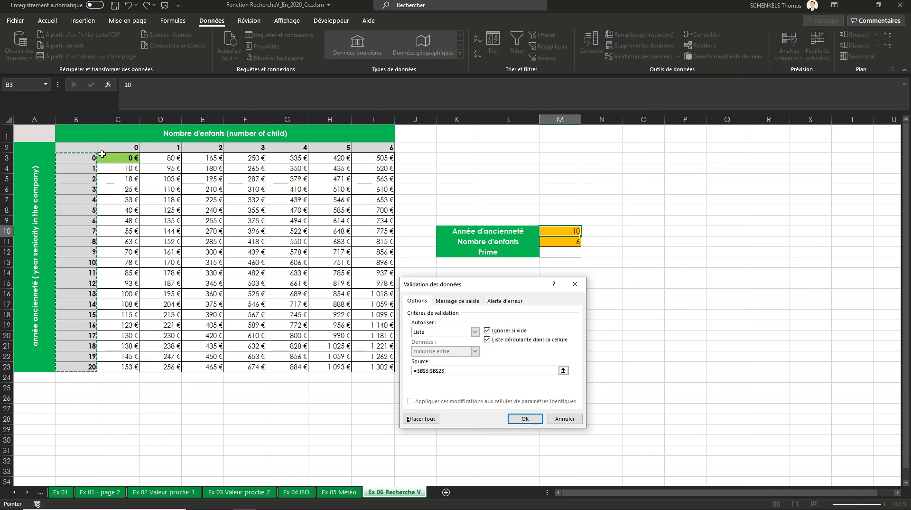
left_click(525, 418)
left_click(586, 231)
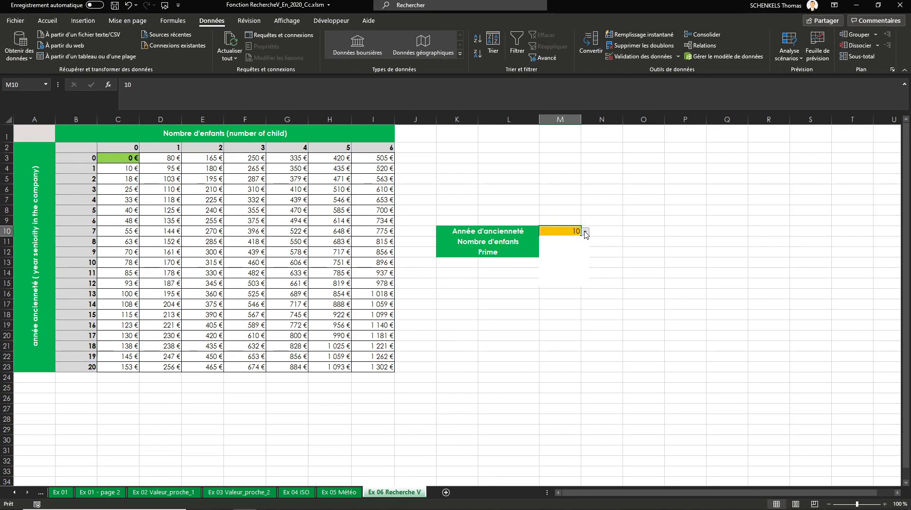
left_click(563, 252)
Change the validation of the Nombre d'enfants cell M11 from whole number to a list sourced from =$C$2:$I$2.
left_click(567, 241)
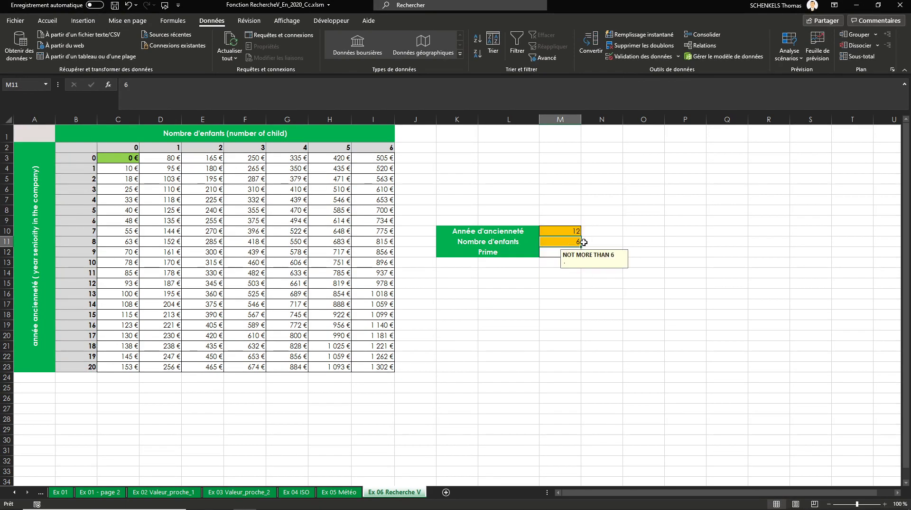
left_click(626, 57)
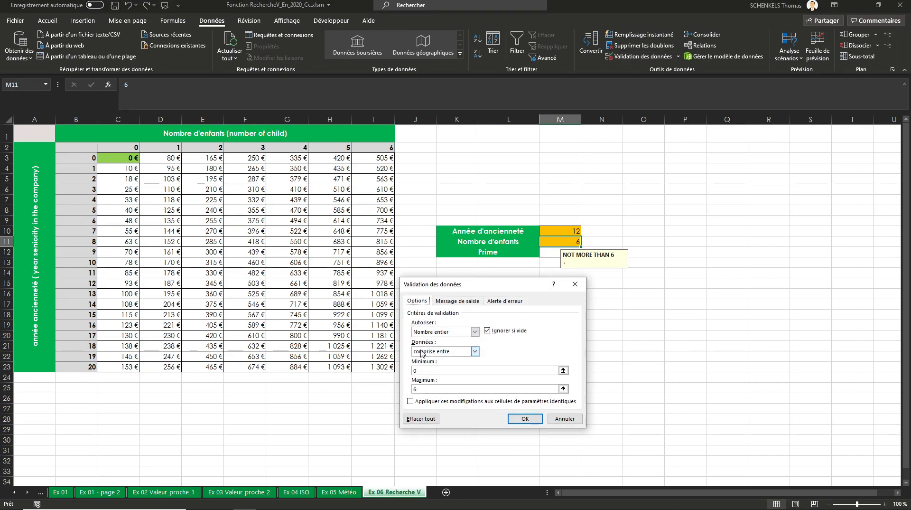
left_click(474, 332)
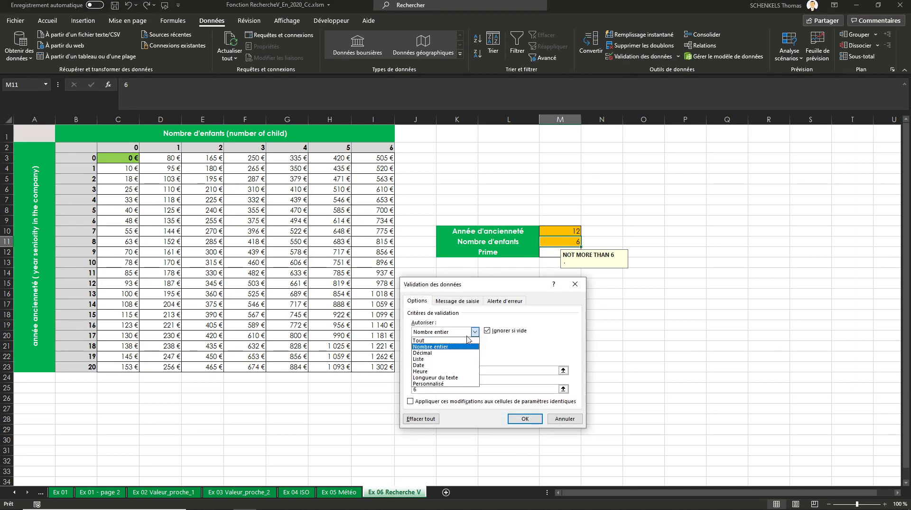
left_click(431, 361)
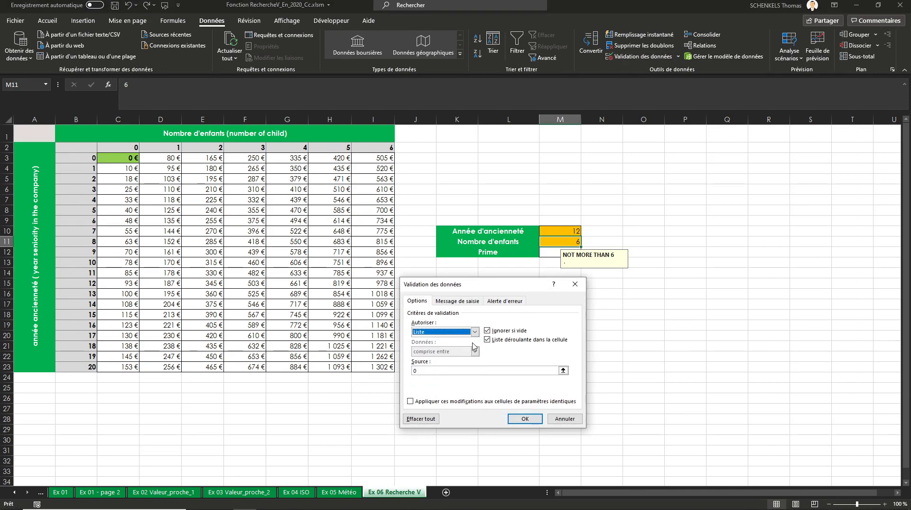
left_click(450, 371)
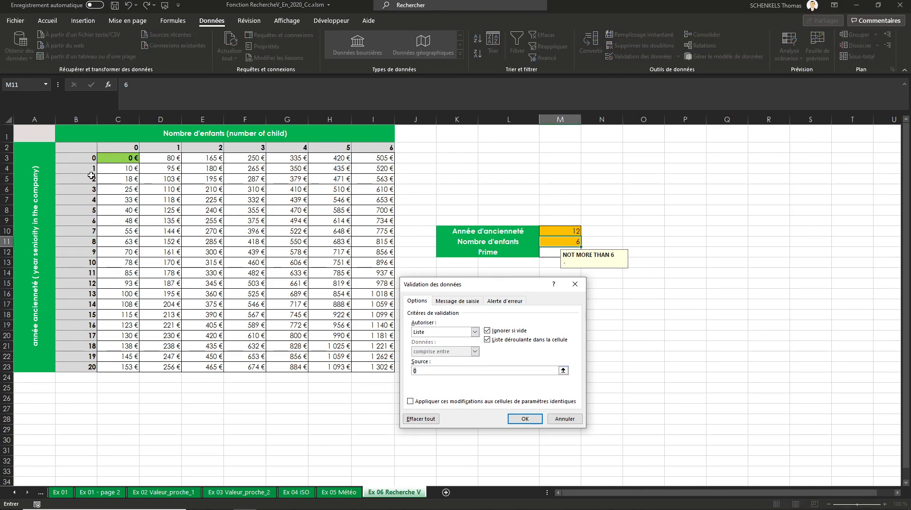
left_click_drag(110, 148, 359, 152)
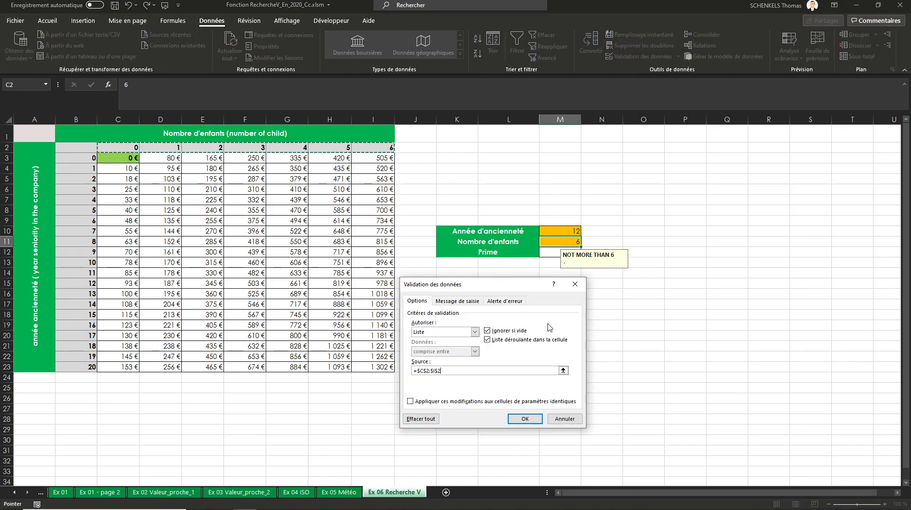
left_click(524, 419)
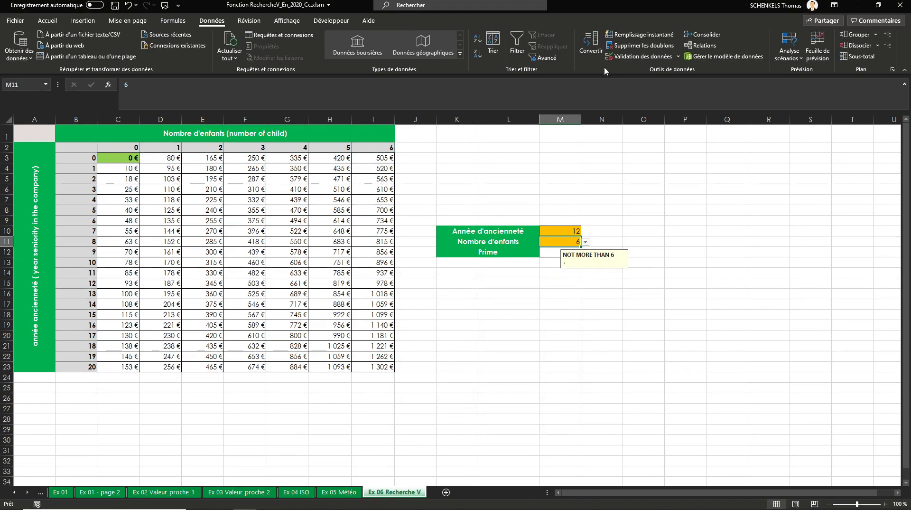
Turn off the validation input message shown when the Nombre d'enfants cell M11 is selected.
left_click(663, 56)
left_click(457, 301)
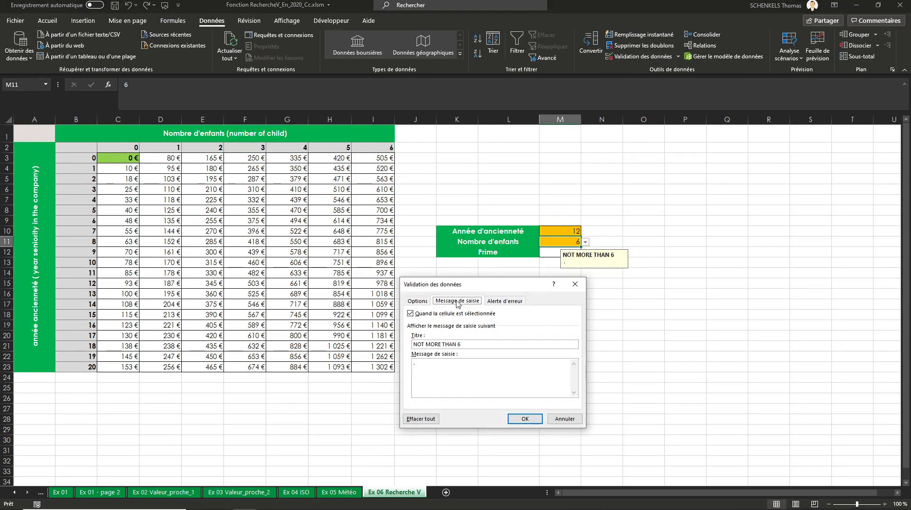
left_click(411, 314)
left_click(525, 419)
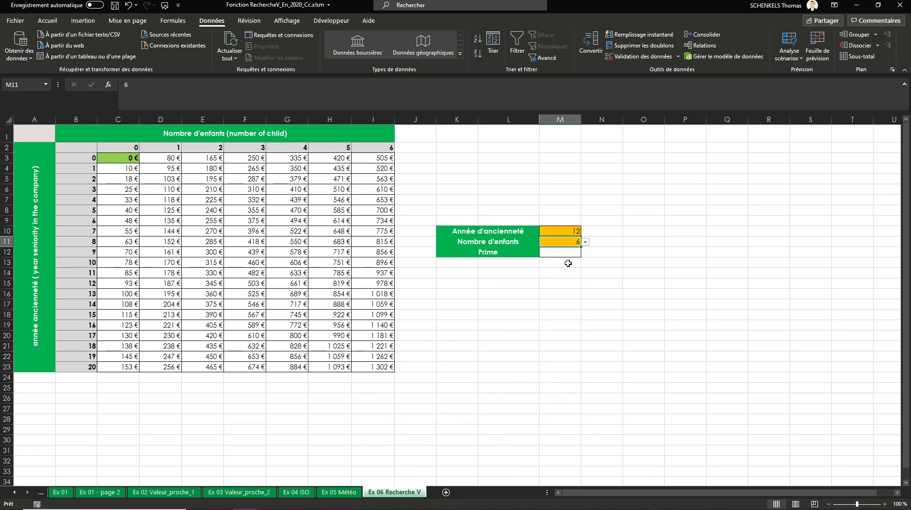
Enter =RECHERCHEV(M10;B2:I23;M11;0) in the Prime cell M12.
left_click(567, 254)
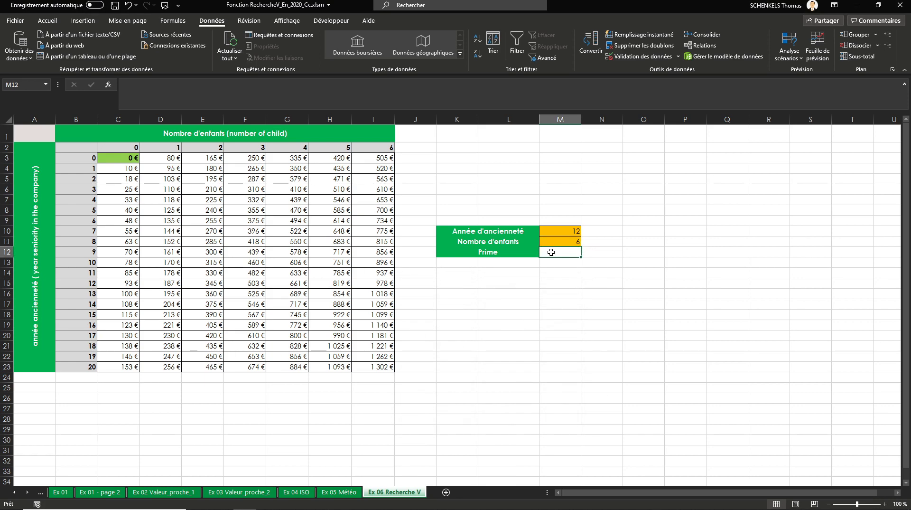
type("=rech")
key("Down")
key("Down")
key("Tab")
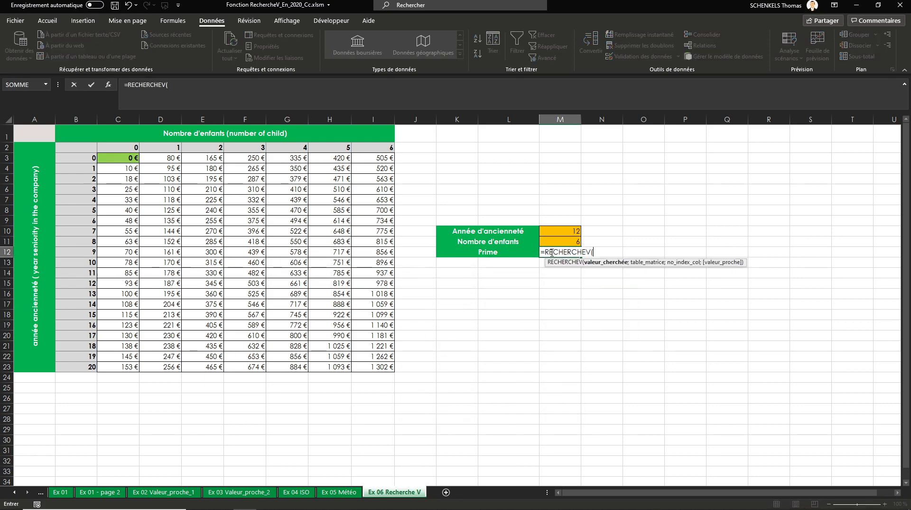
left_click(571, 231)
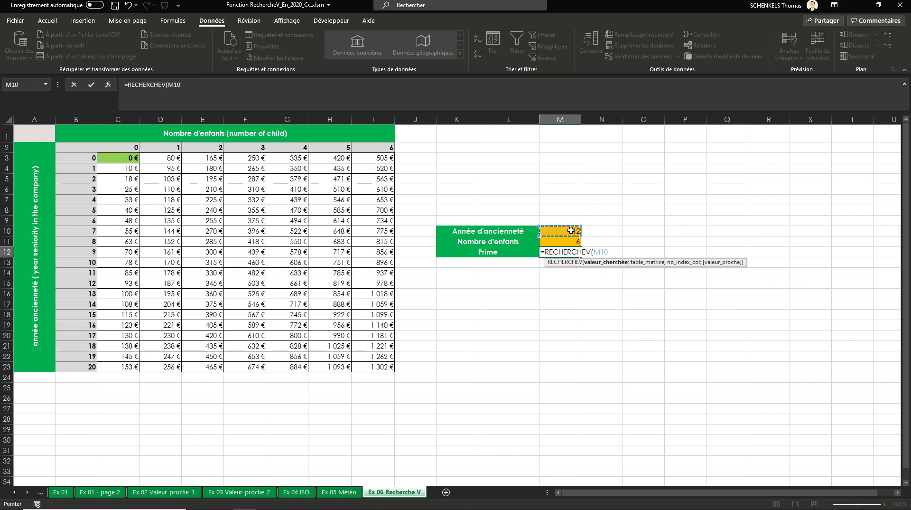
type(";")
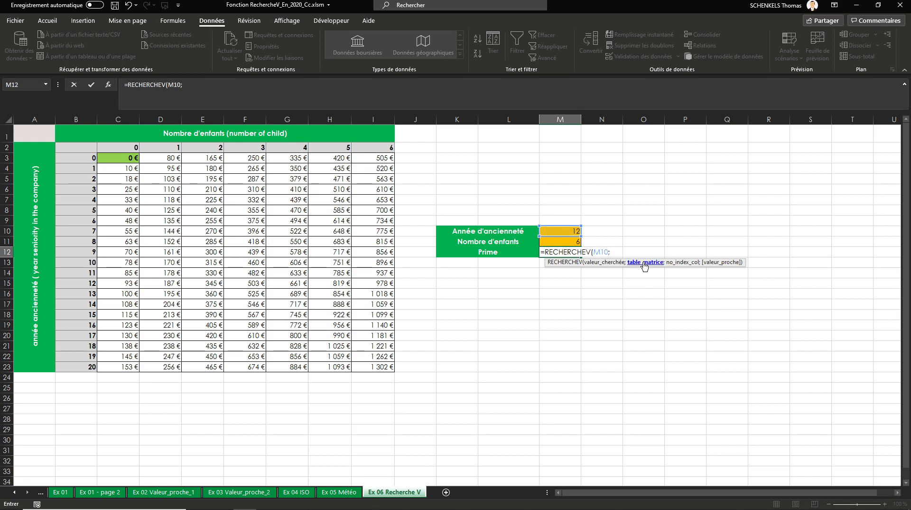
left_click_drag(82, 148, 365, 364)
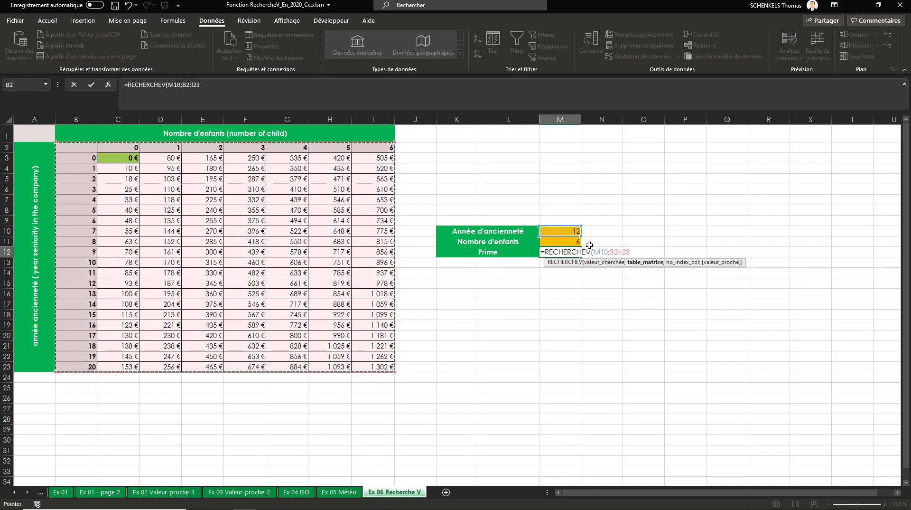
type(";")
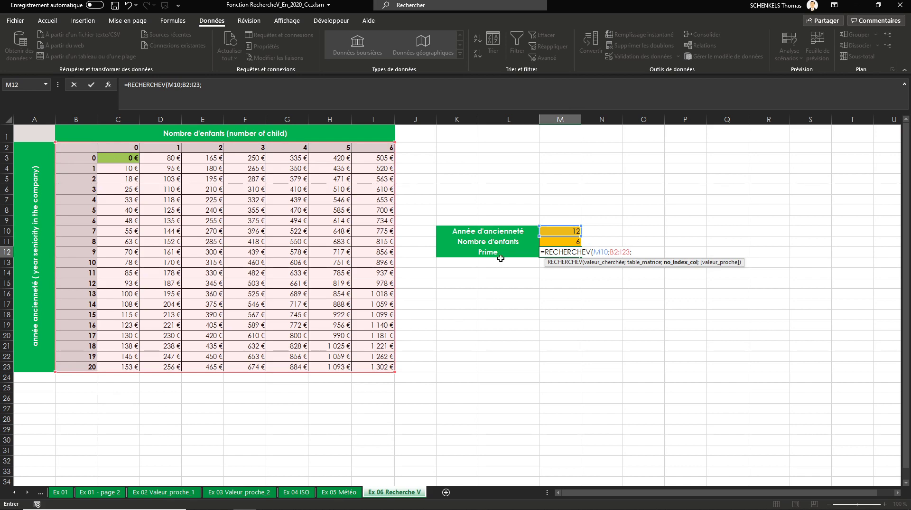
left_click(556, 241)
type(";0")
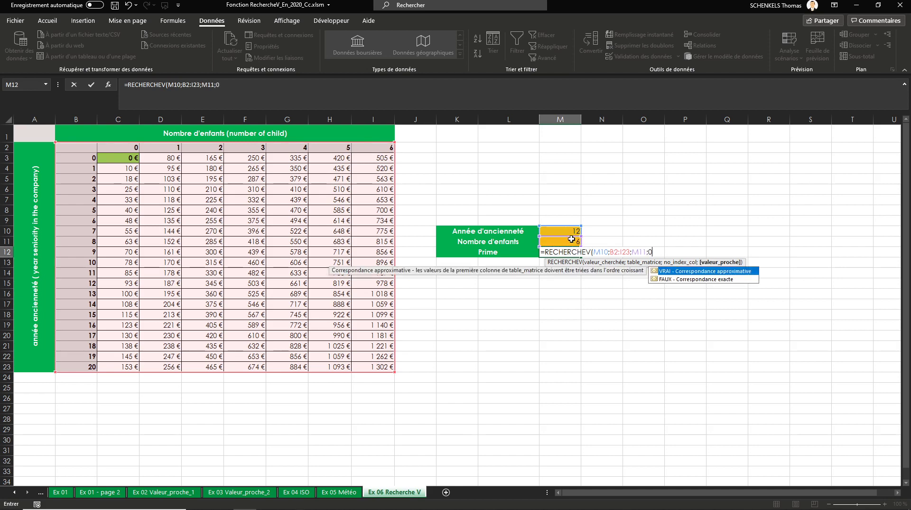
type(")")
key("Return")
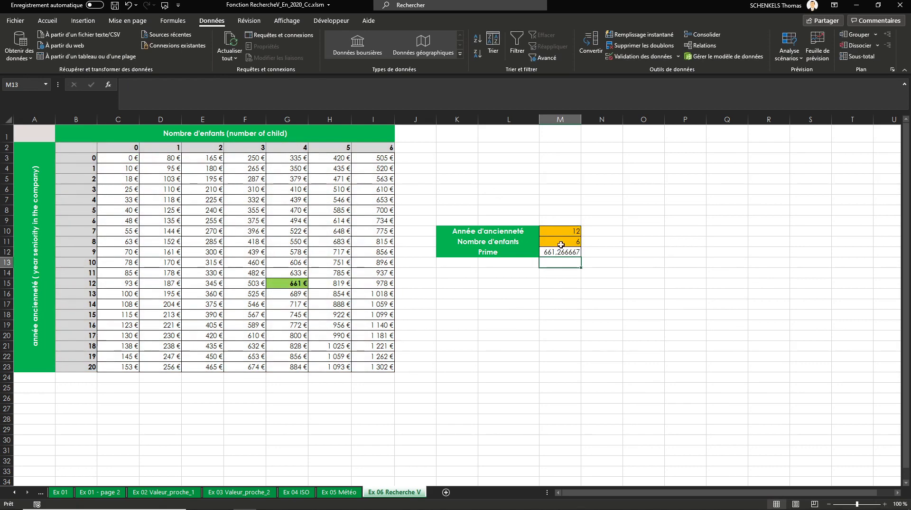
Change the column index in the M12 Prime formula to M11+2.
left_click(556, 250)
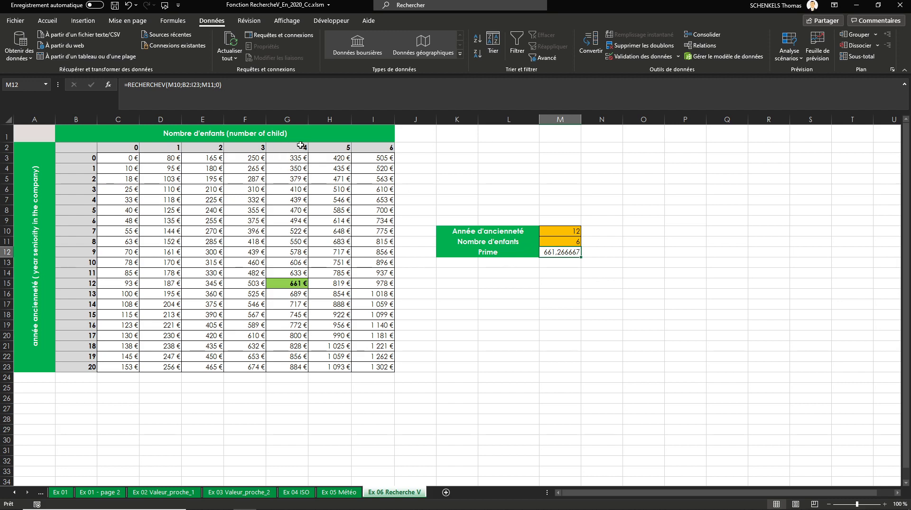
double_click(559, 252)
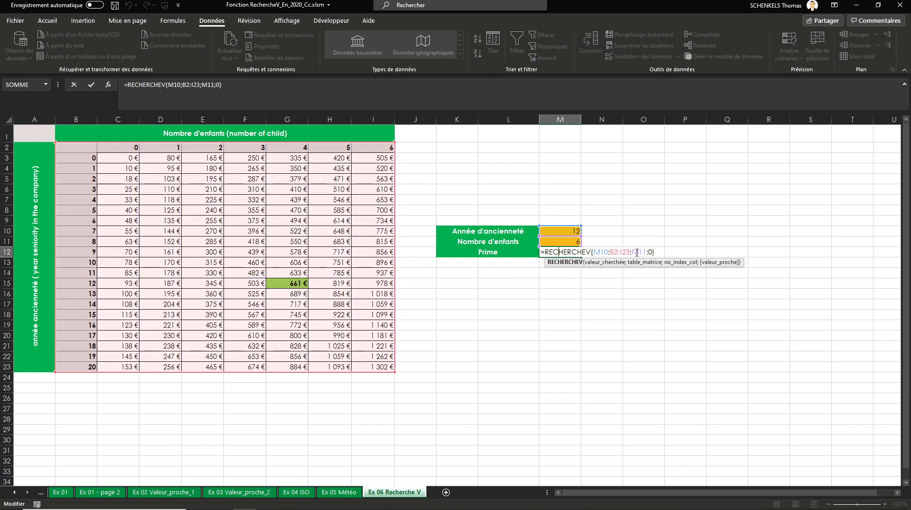
double_click(639, 252)
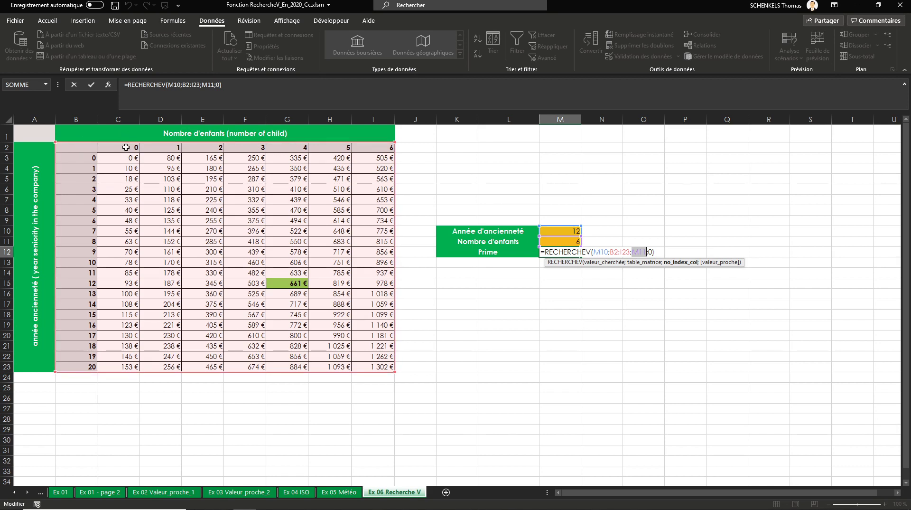
left_click(647, 252)
type("+2")
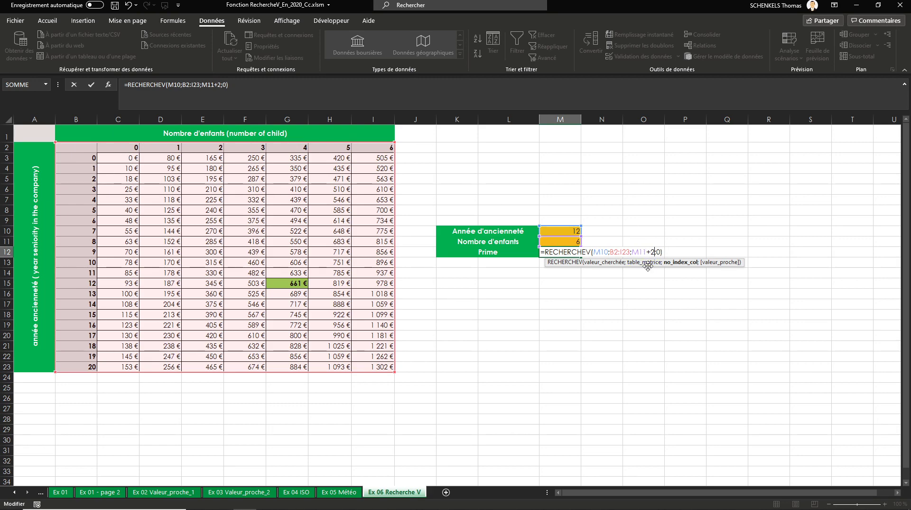
left_click(681, 265)
key("Return")
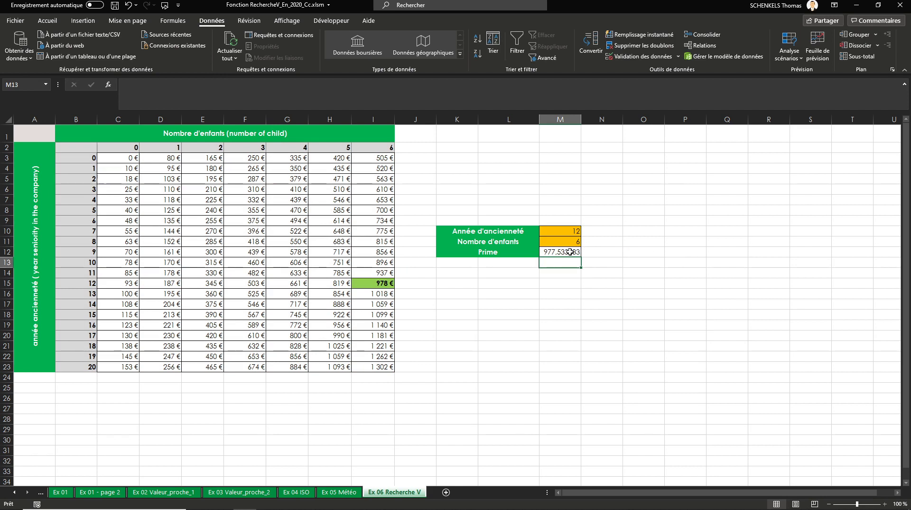
Format the Prime cell M12 as Monétaire in euros with no decimals.
left_click(570, 252)
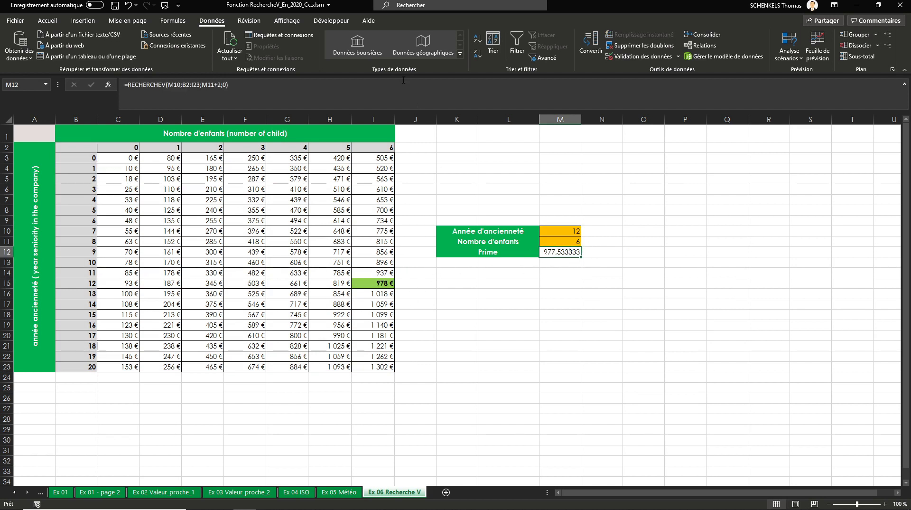
left_click(47, 21)
left_click(448, 57)
left_click(448, 57)
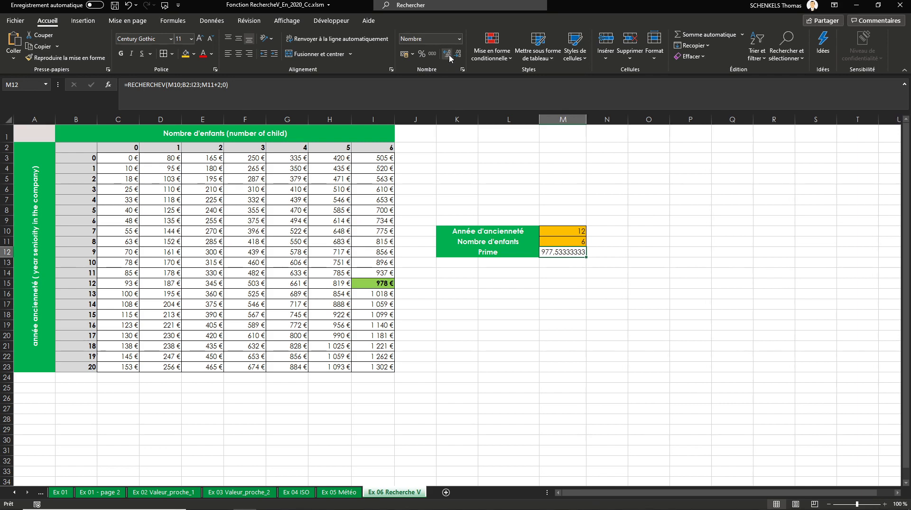
left_click(458, 56)
left_click(458, 57)
left_click(459, 56)
left_click(458, 56)
left_click(458, 56)
left_click(459, 56)
left_click(459, 56)
left_click(460, 40)
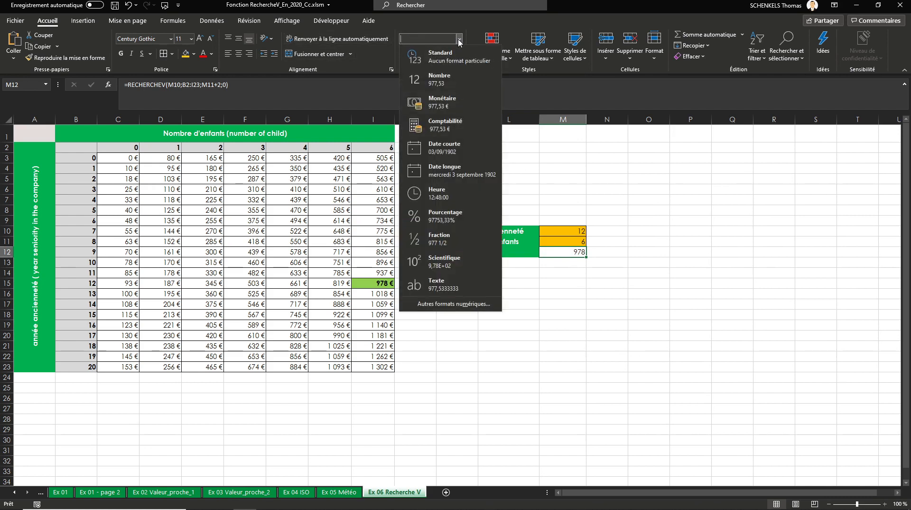
left_click(443, 105)
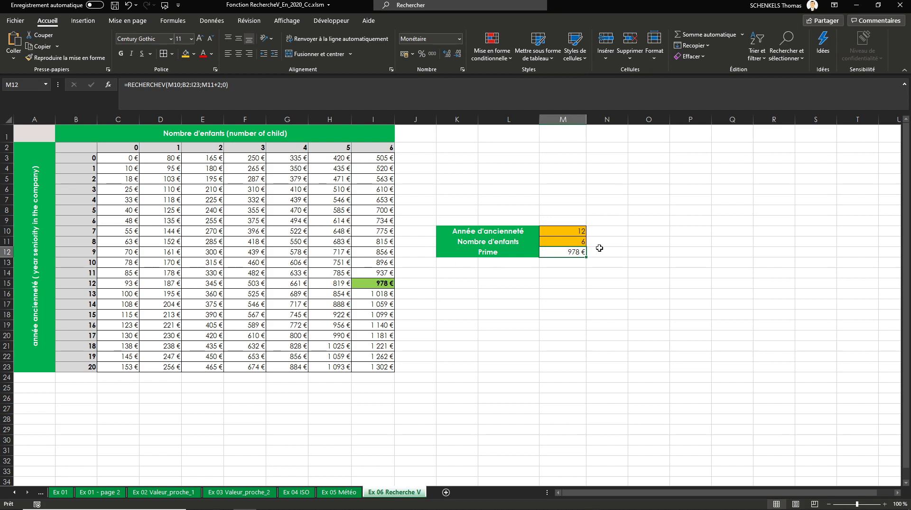
Choose 15 as the Année d'ancienneté from the list in M10 to test the Prime formula.
left_click(583, 234)
left_click(591, 231)
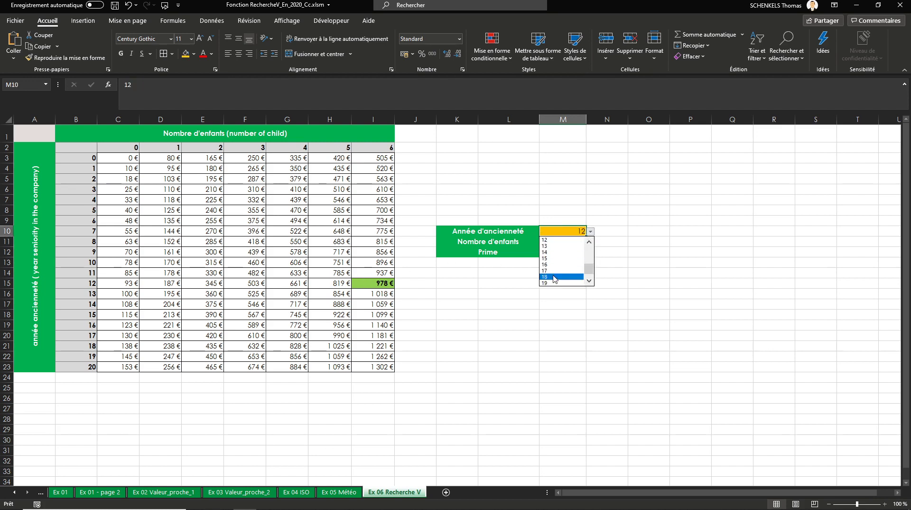
left_click(554, 259)
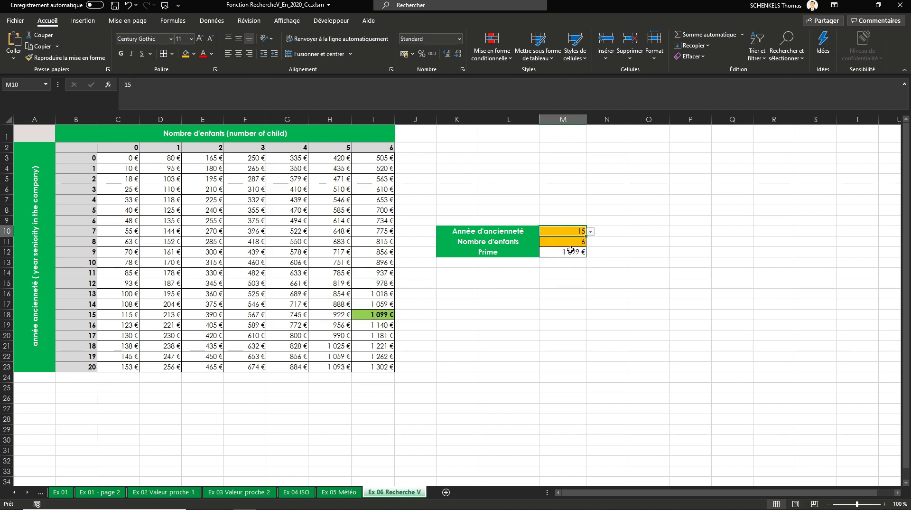